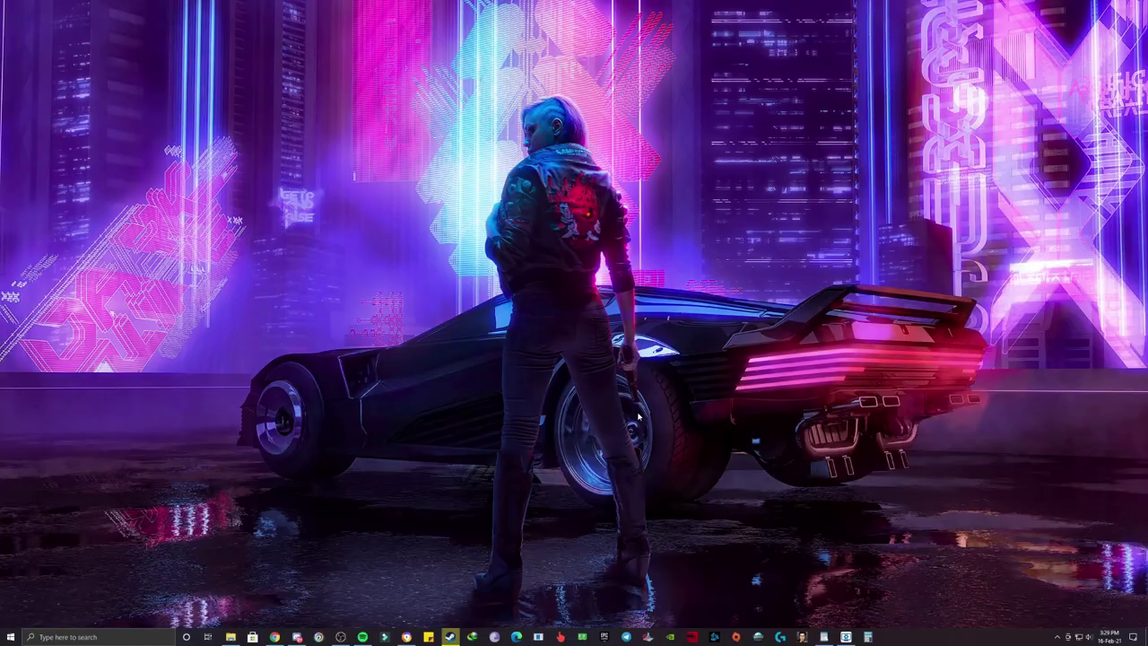
Step: Search for 'this pc' and open This PC's Properties to show the System information window
left_click(62, 637)
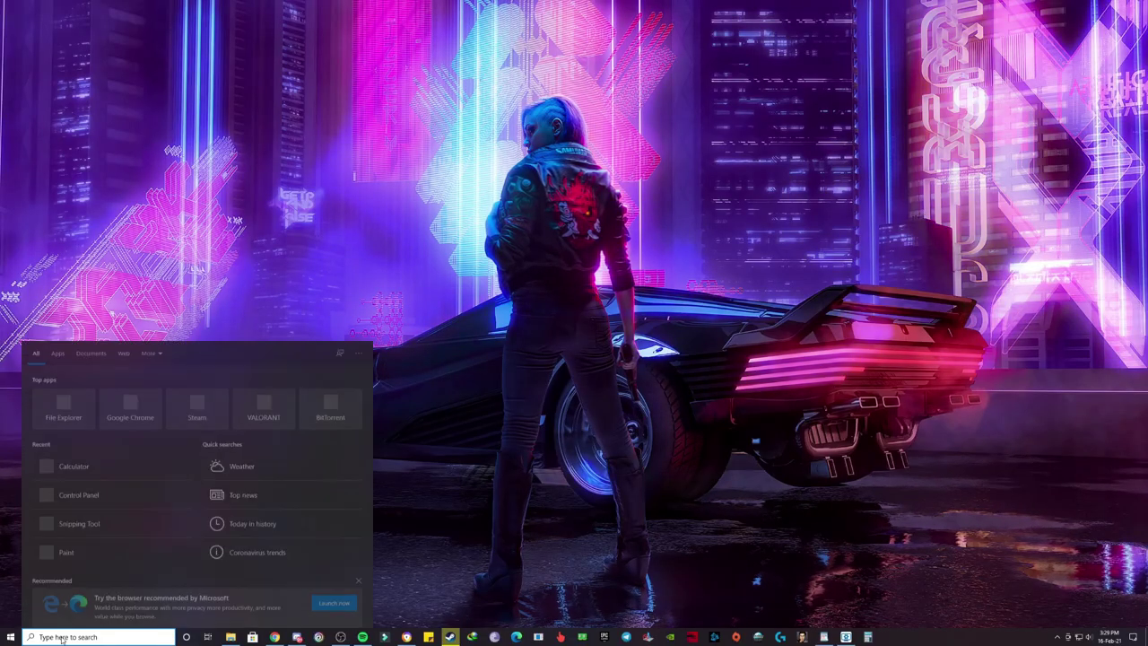
type("this po")
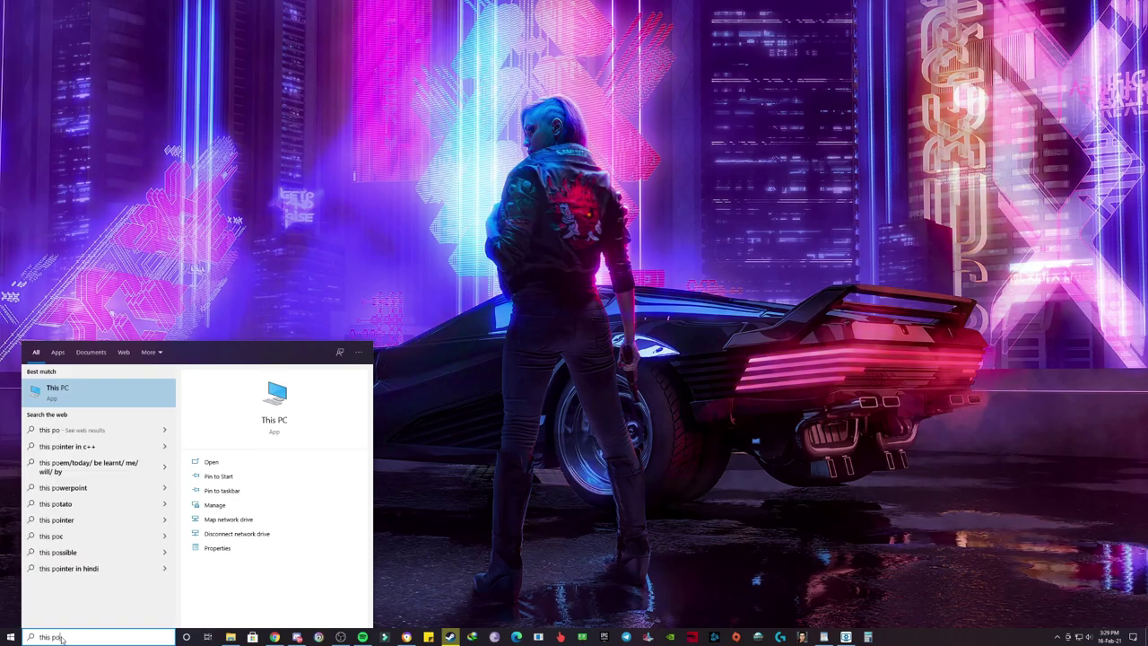
key("BackSpace")
type("c")
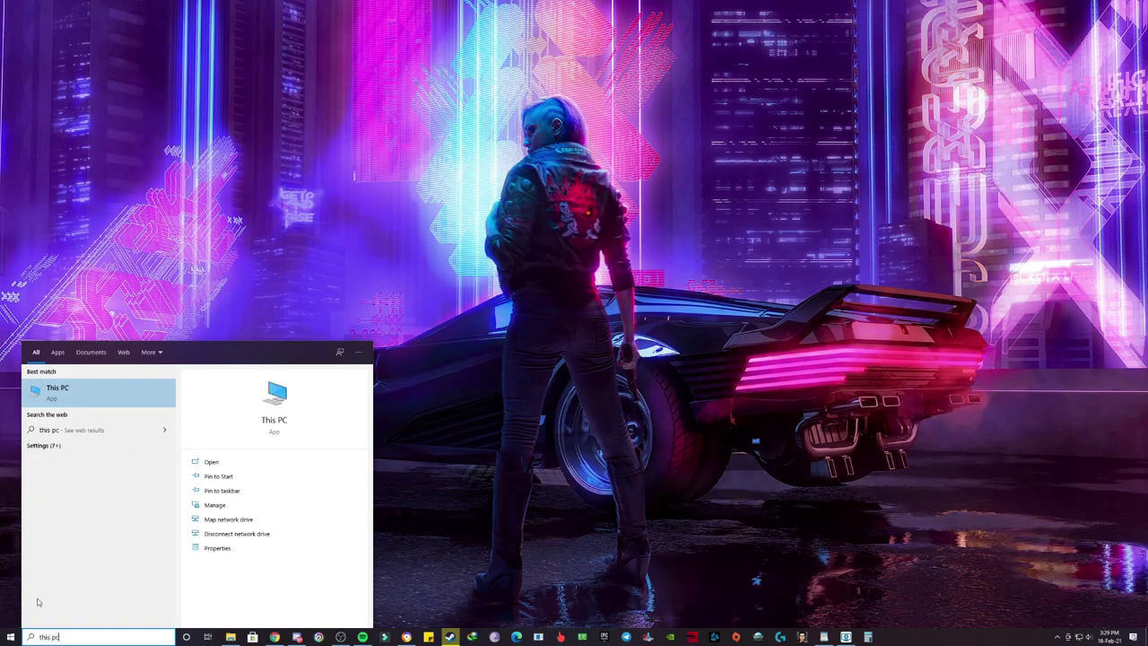
right_click(67, 391)
left_click(99, 467)
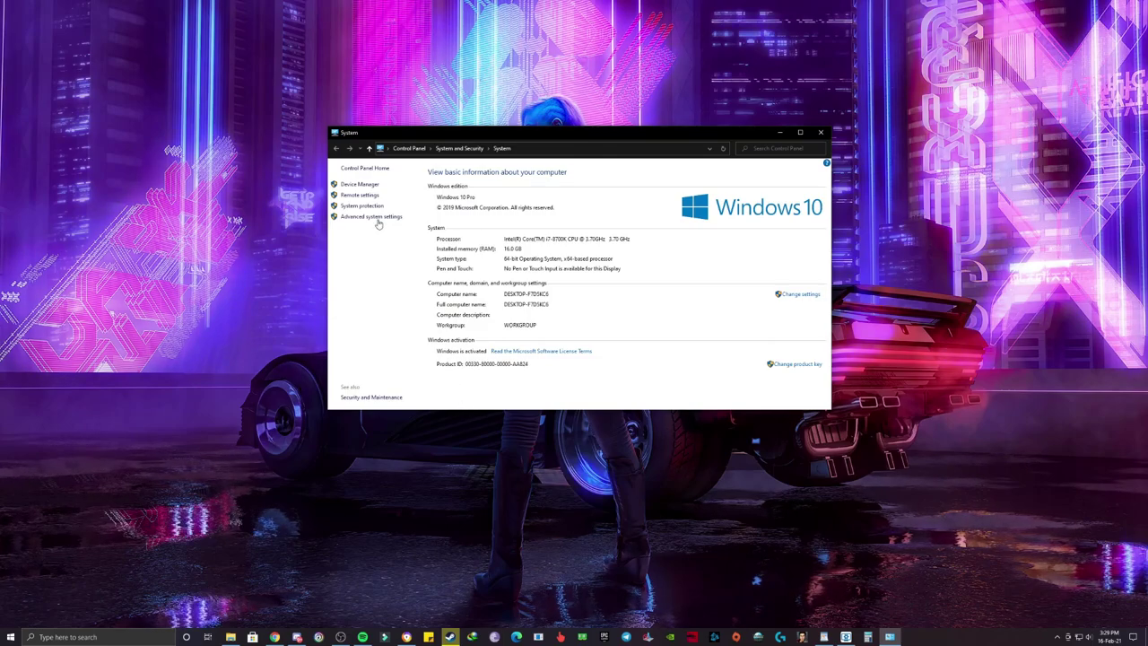
Step: From Advanced system settings, open Performance Options on its Advanced tab showing virtual memory
left_click(380, 218)
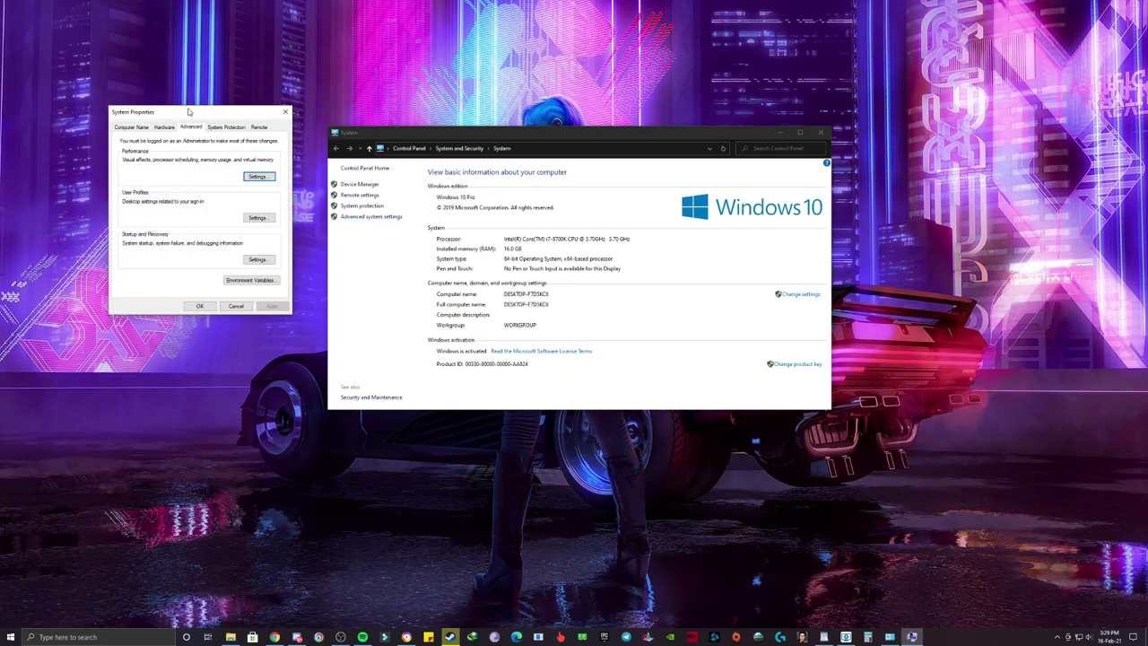
left_click_drag(186, 110, 424, 177)
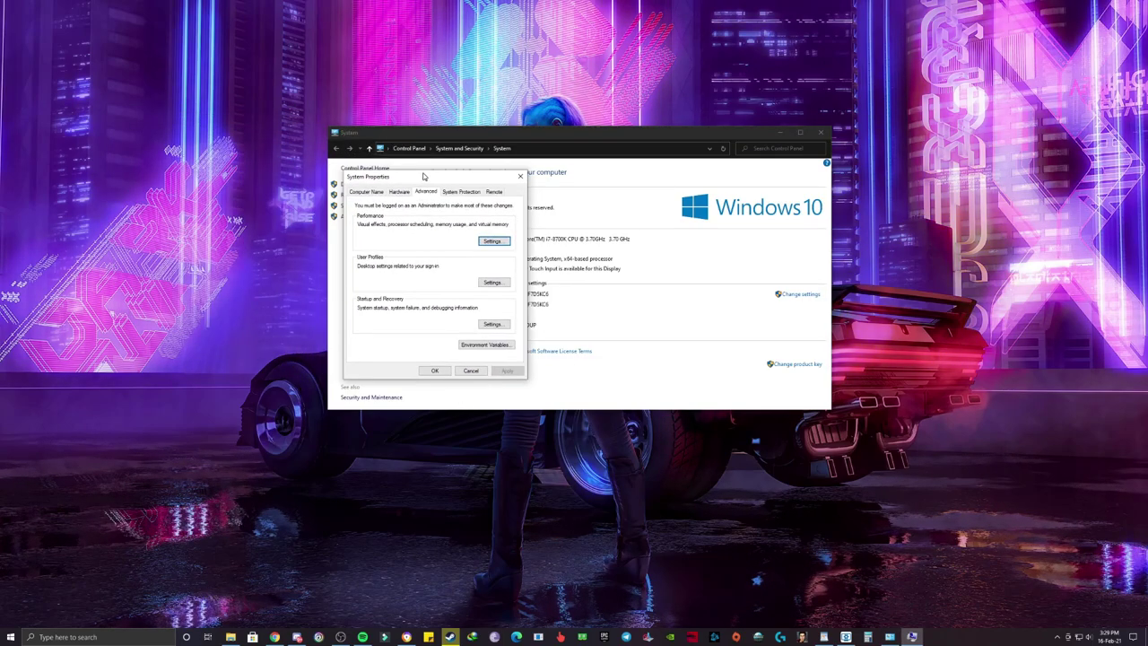
left_click(495, 242)
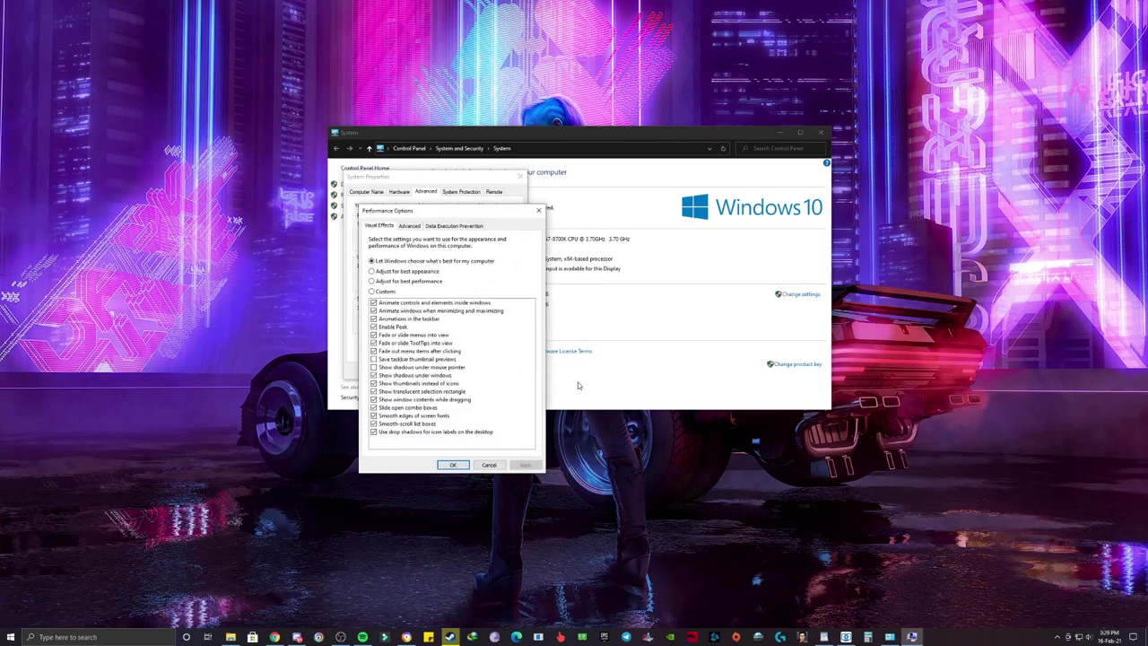
left_click(409, 226)
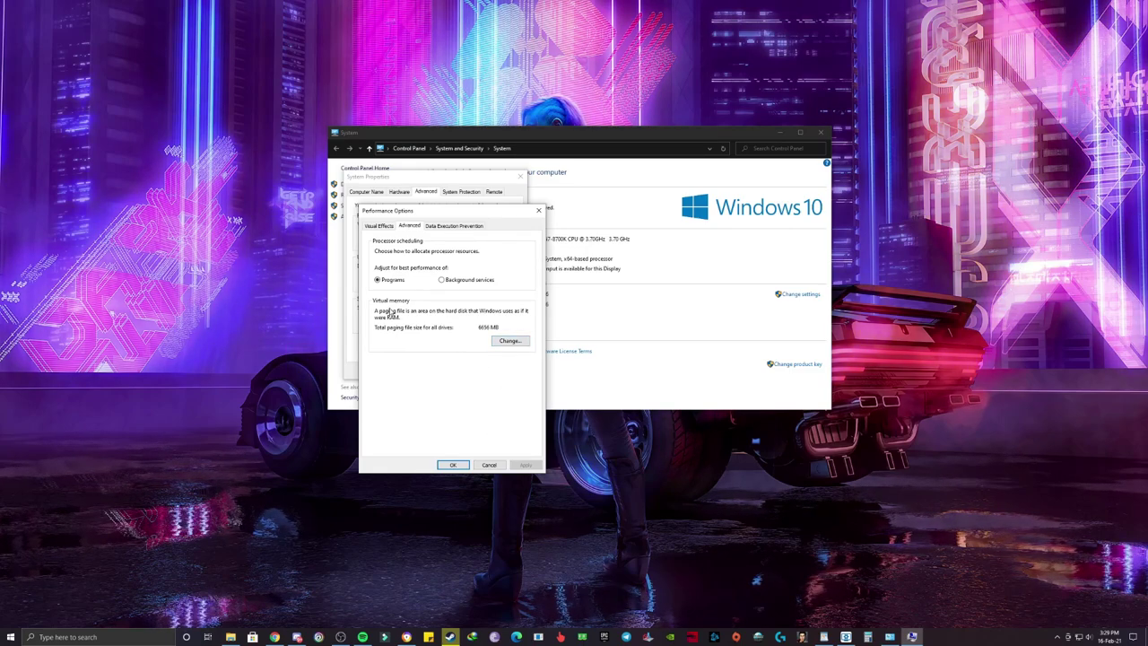
Step: In Virtual Memory, select drive J: [Pharah] and focus its 2934 MB initial size field
left_click(510, 342)
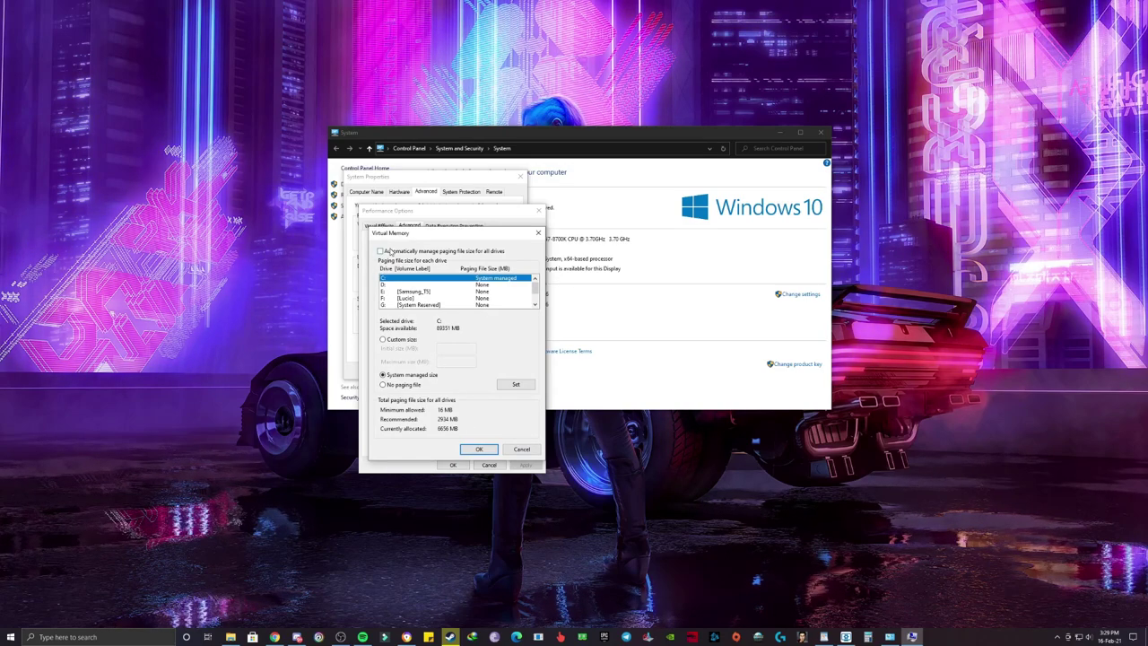
left_click(535, 304)
left_click(535, 305)
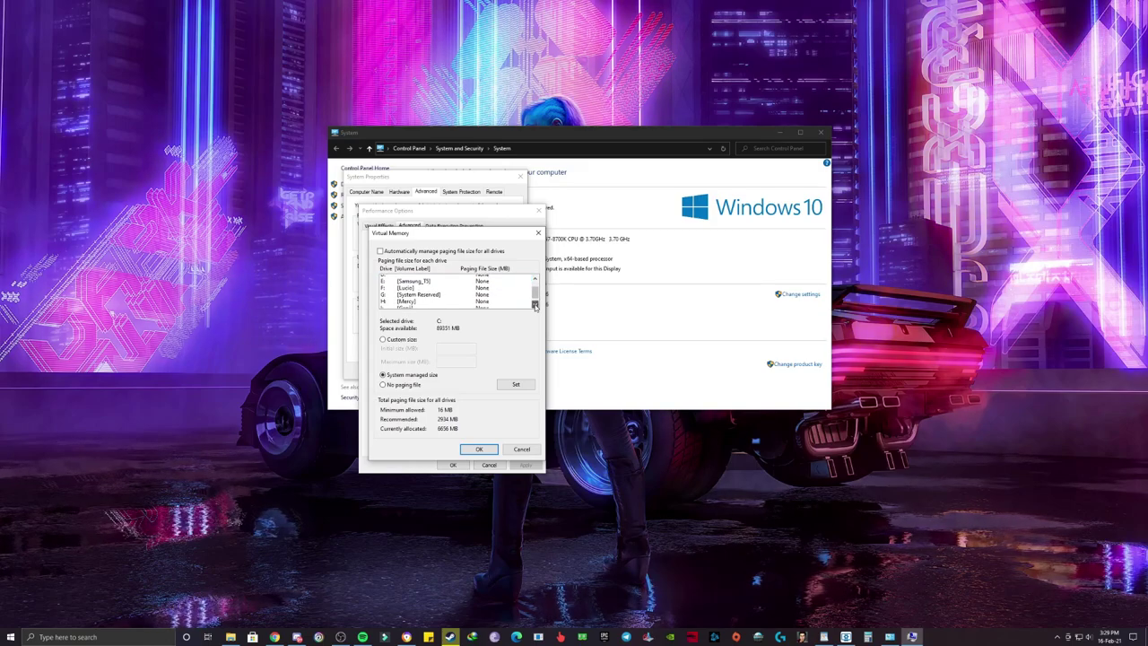
left_click(535, 305)
left_click(535, 305)
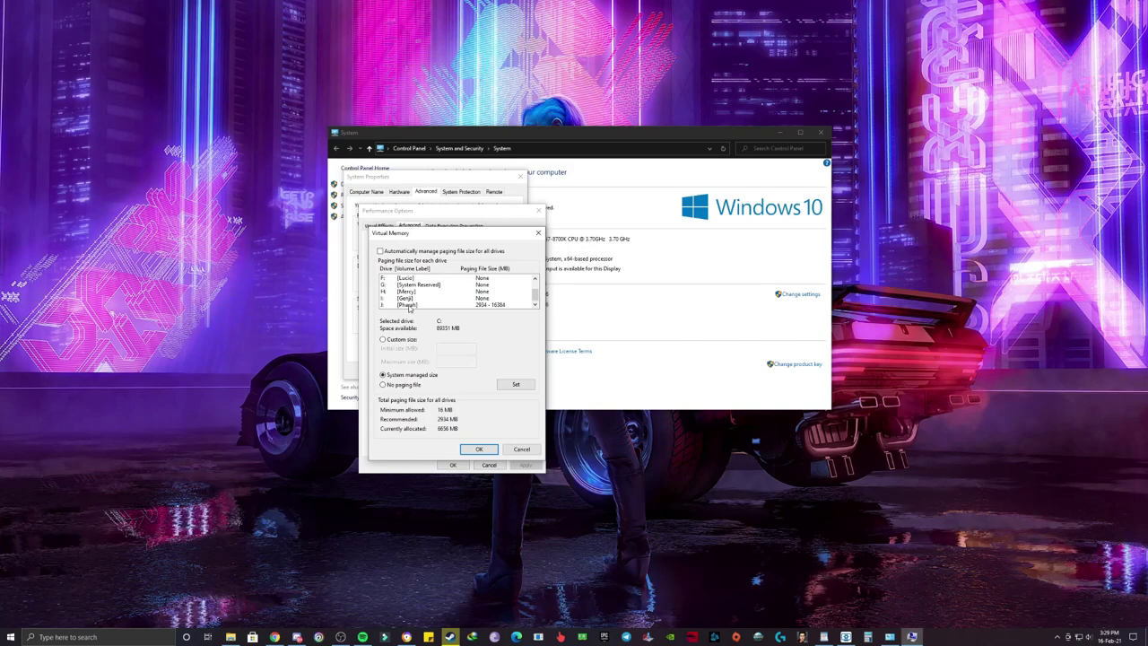
left_click(524, 305)
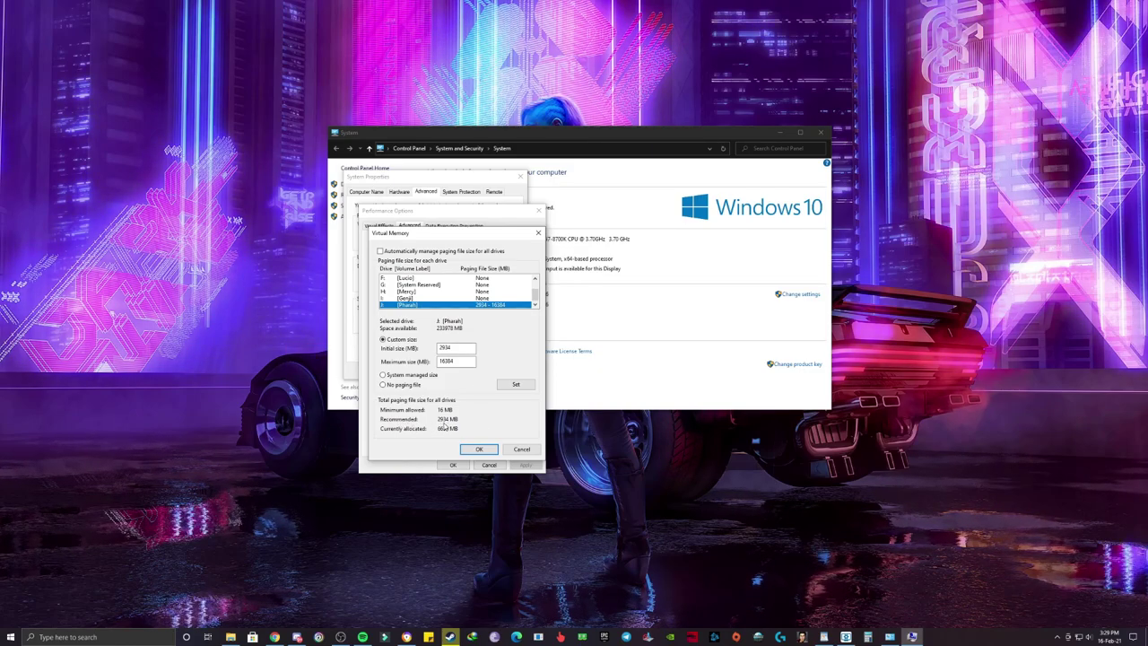
left_click(450, 347)
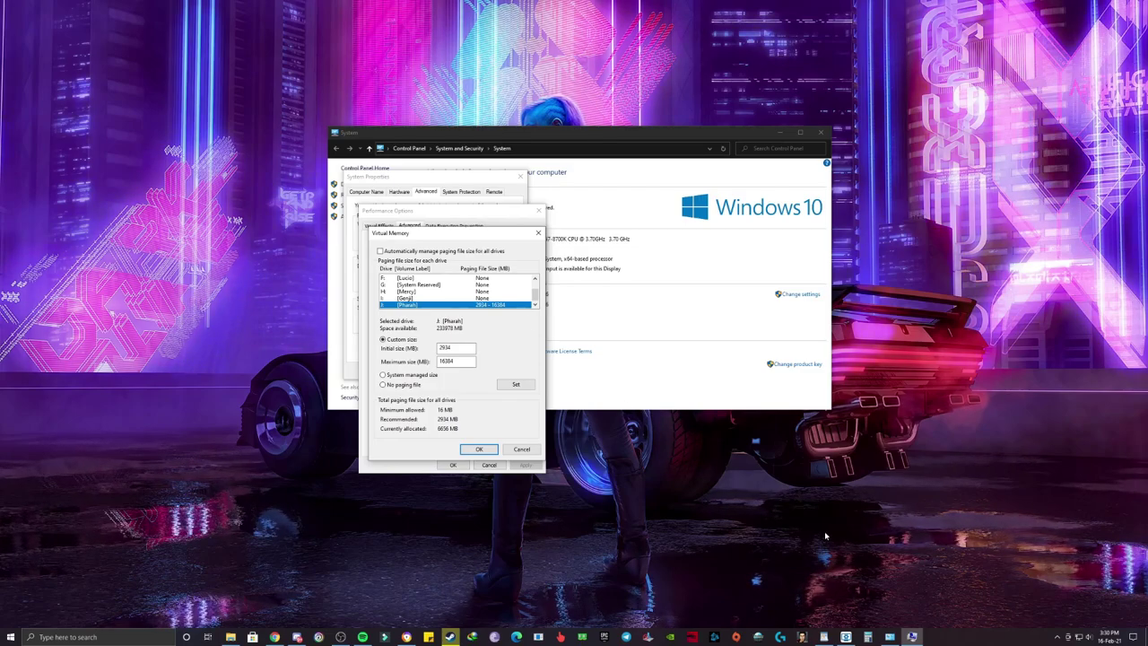
Step: Work out 16 × 1024 = 16,384 and 8 × 1024 = 8,192 in Calculator for the paging sizes
left_click(863, 637)
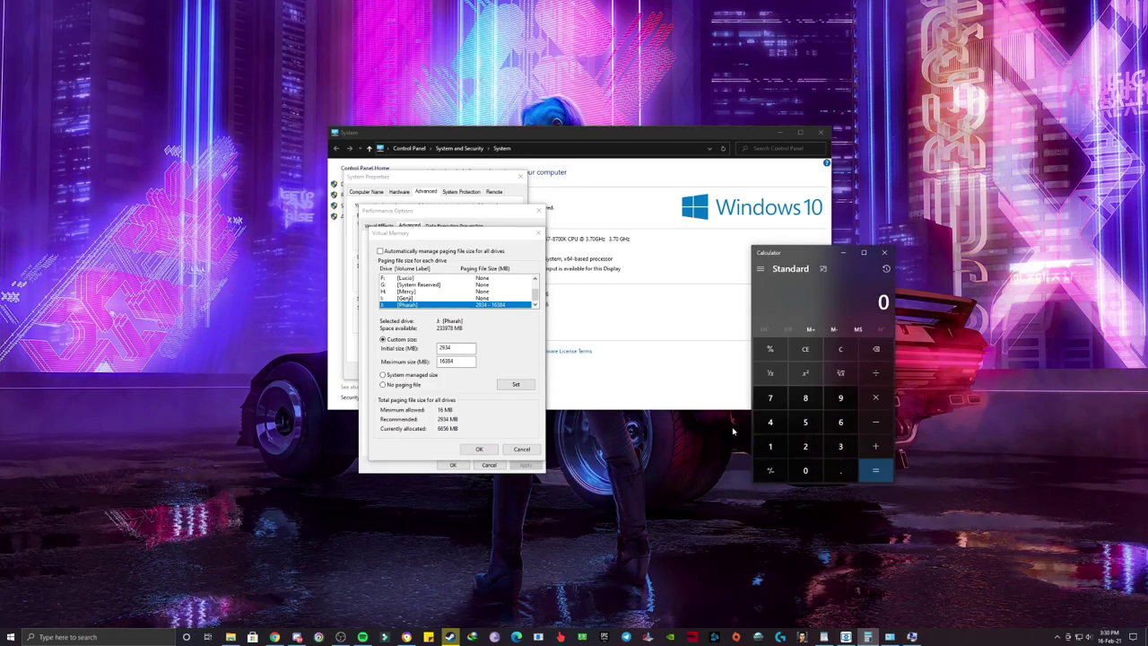
type("16")
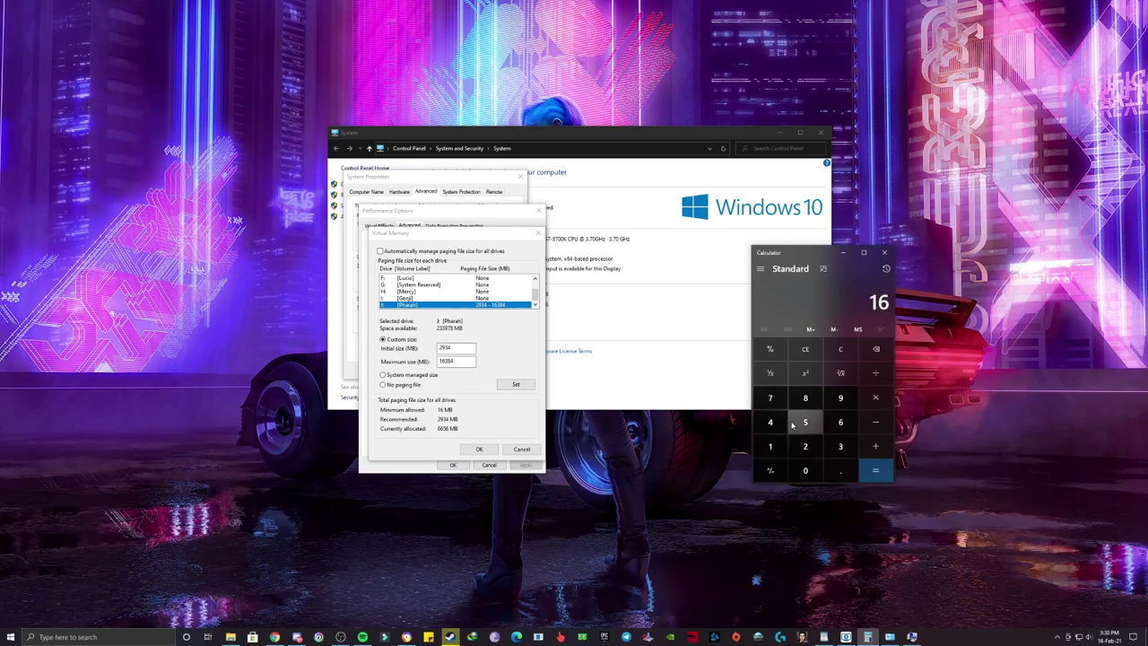
type("*1024")
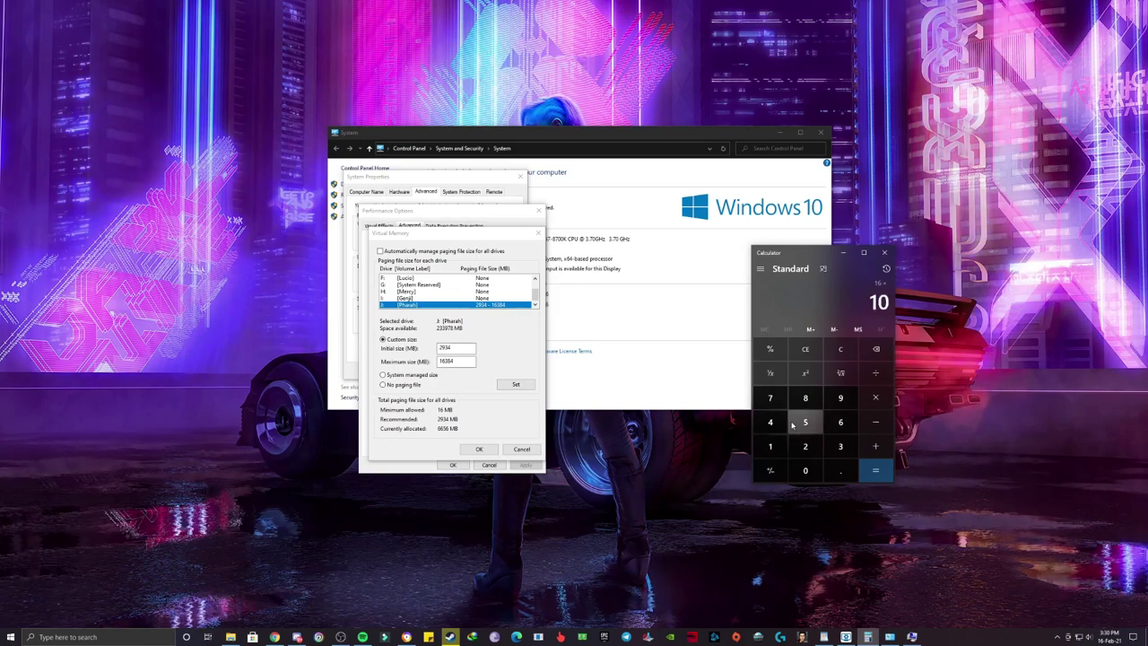
key("Return")
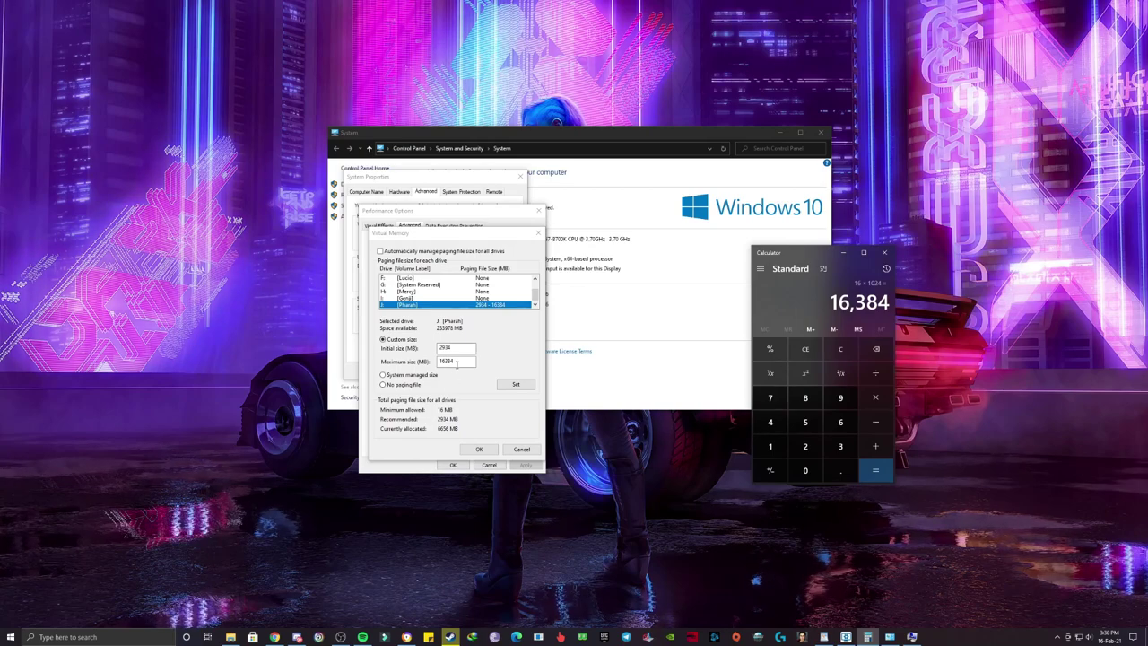
left_click(457, 363)
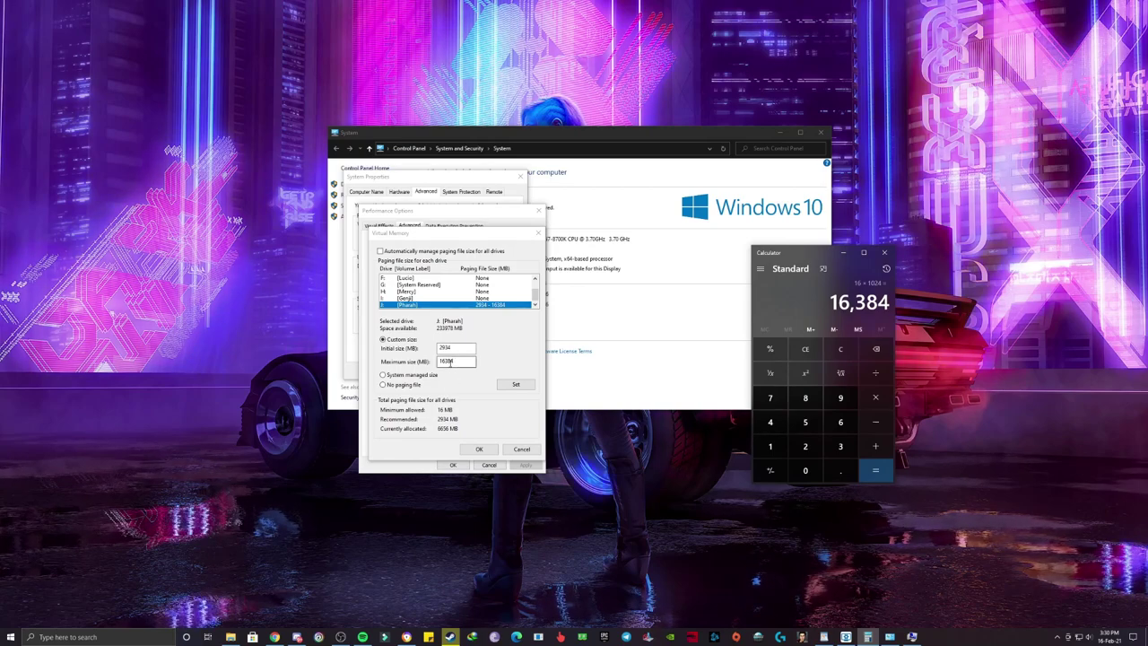
left_click(840, 357)
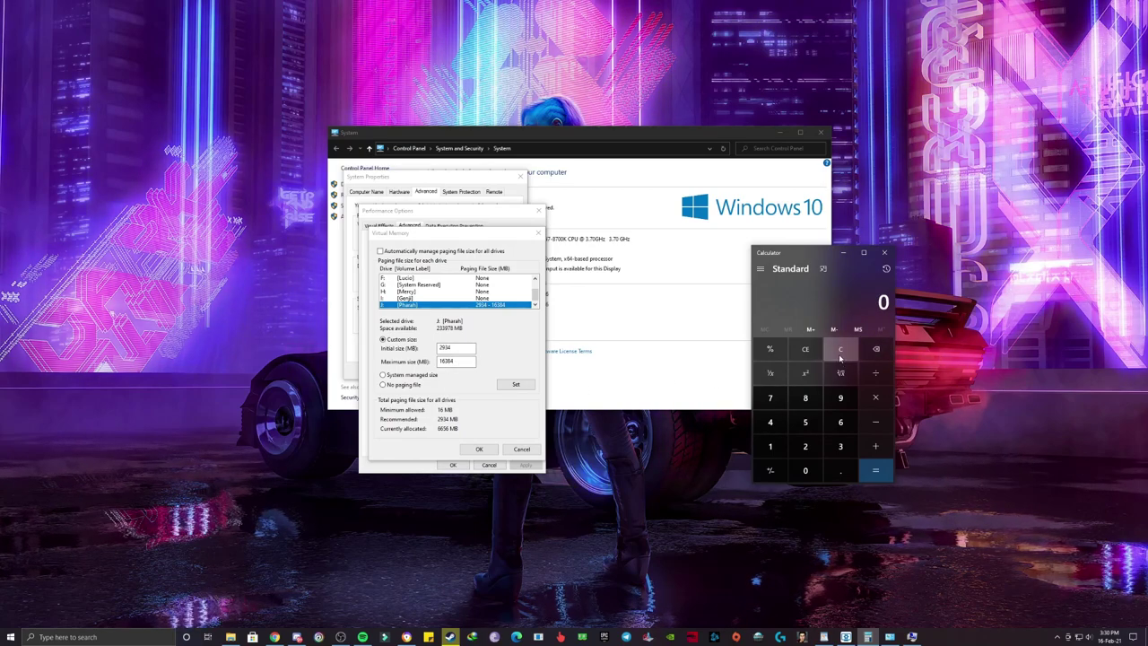
type("8/1024")
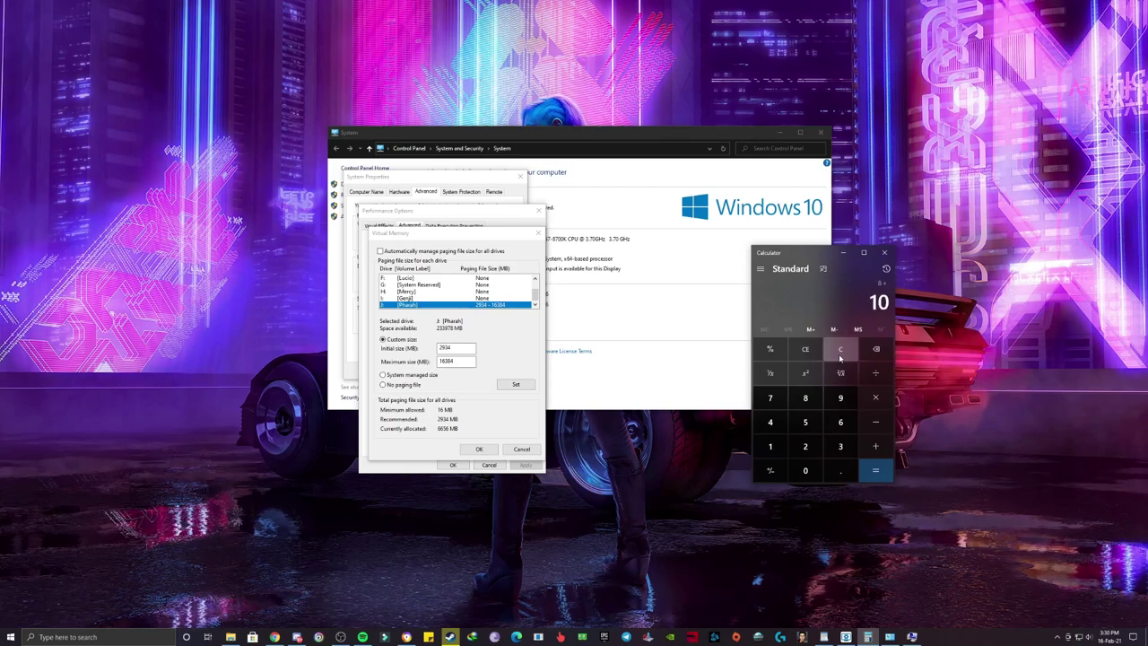
key("Return")
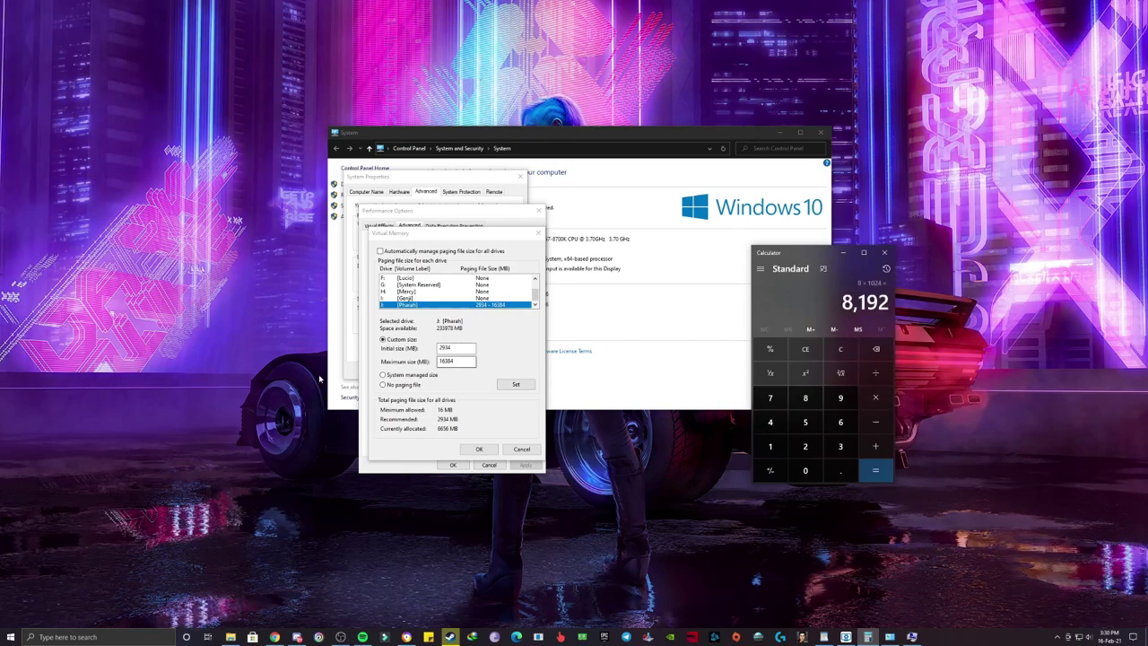
Step: Close Calculator and confirm Virtual Memory, Performance Options and System Properties with OK
left_click(885, 252)
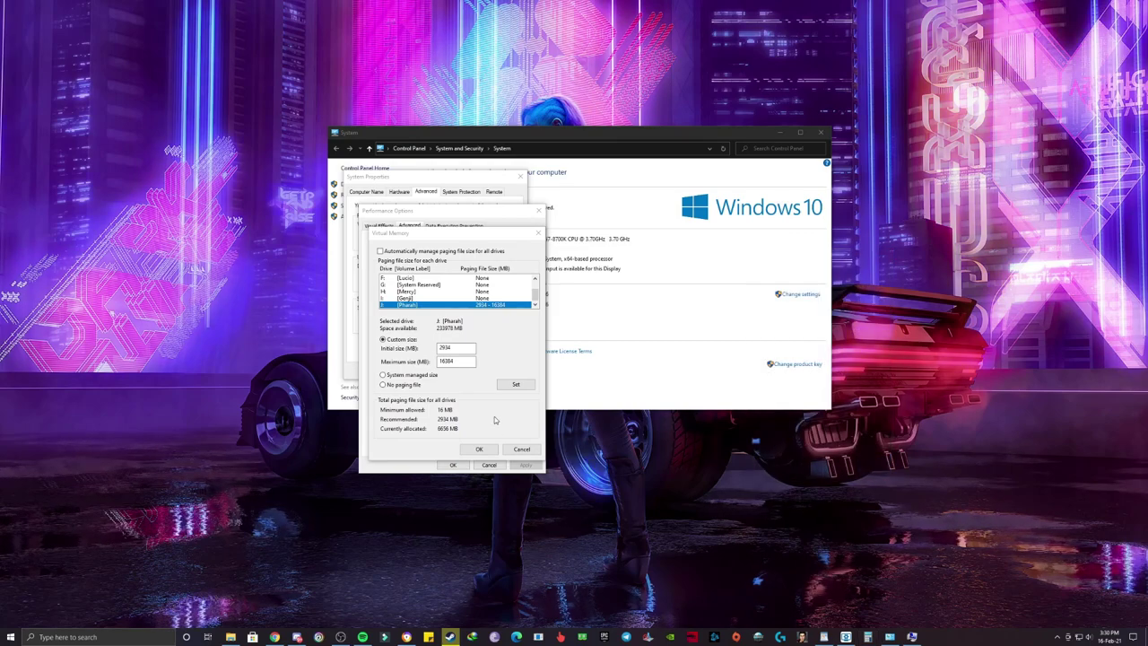
left_click(480, 449)
left_click(491, 464)
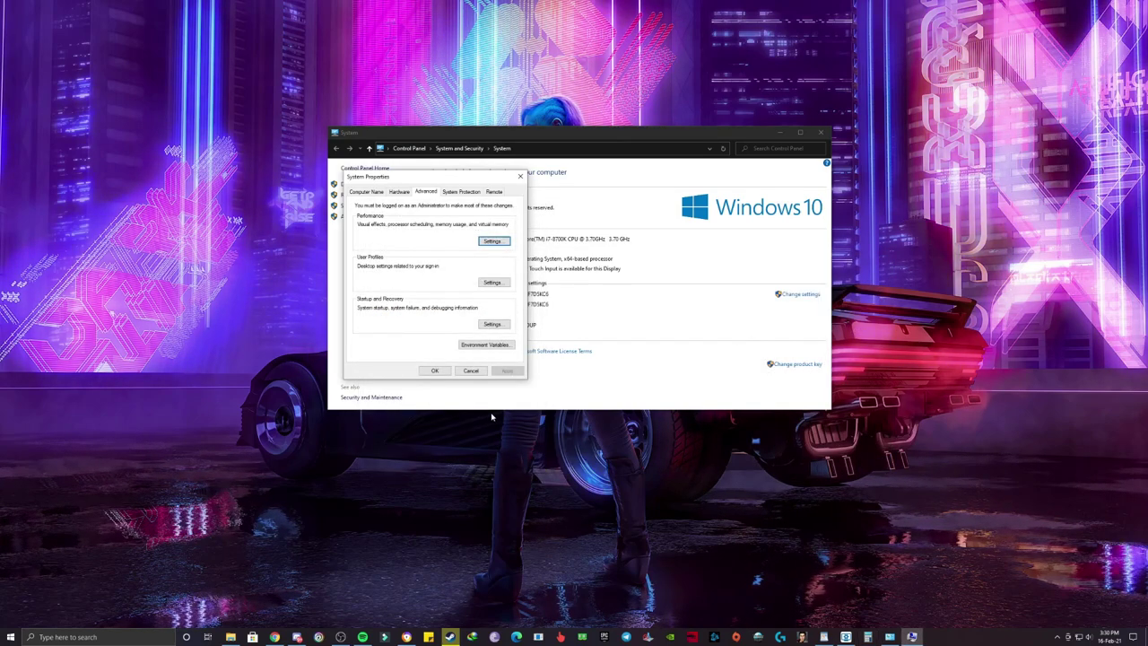
left_click(435, 370)
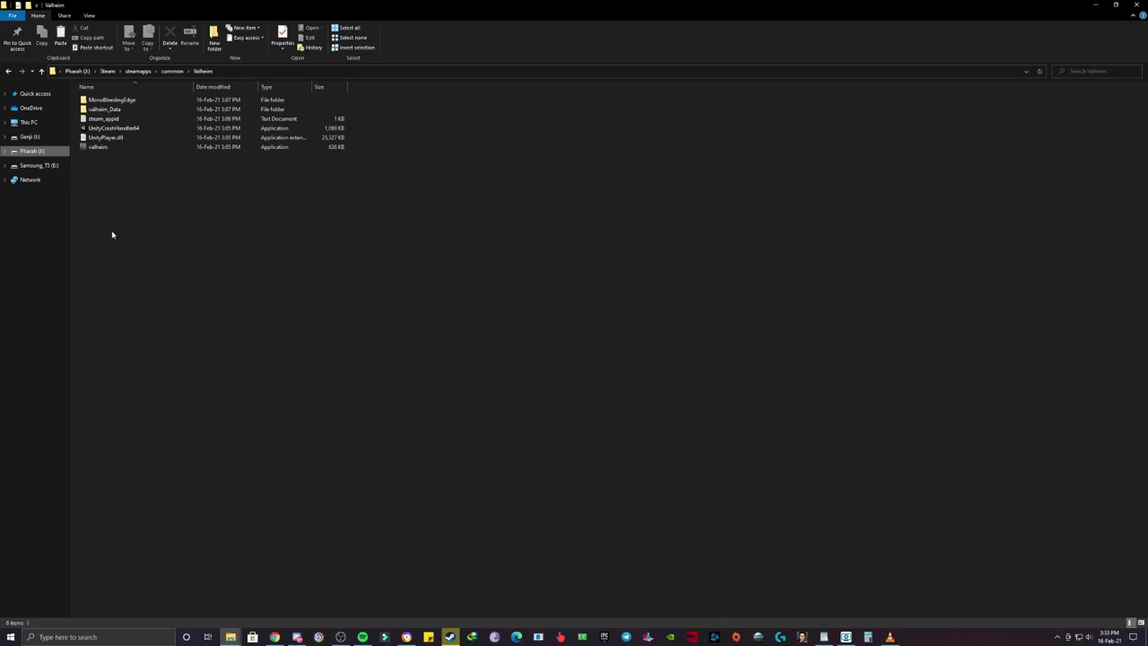
Step: In valheim's Compatibility properties, disable fullscreen optimizations and enable Run as administrator
left_click(92, 149)
right_click(92, 149)
left_click(125, 380)
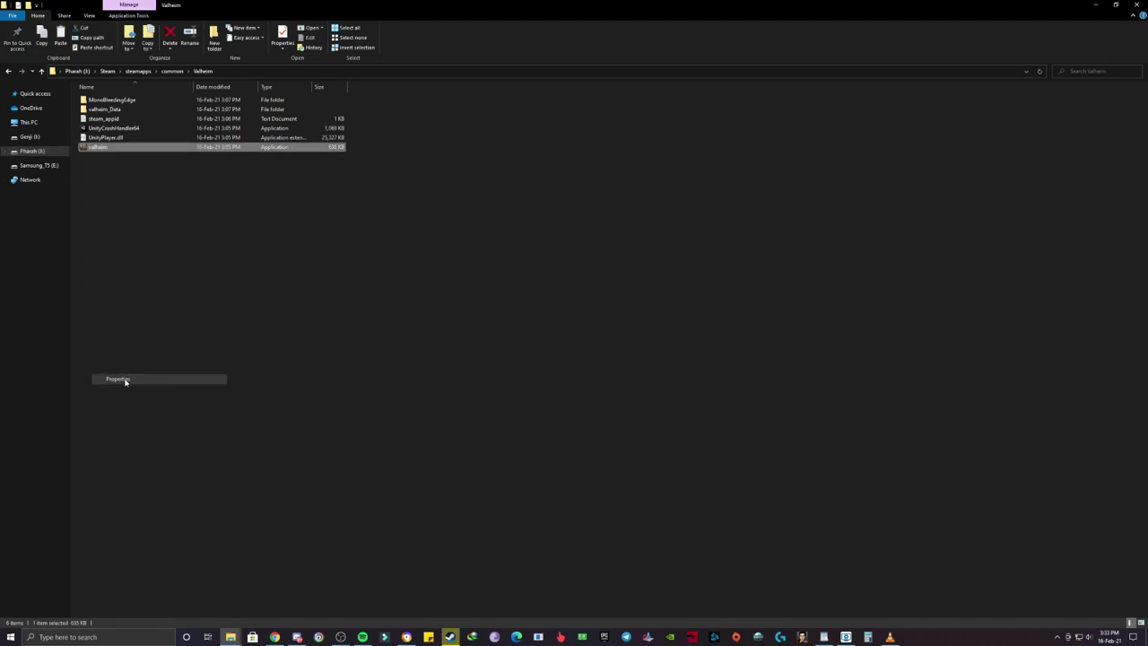
left_click_drag(140, 153, 418, 198)
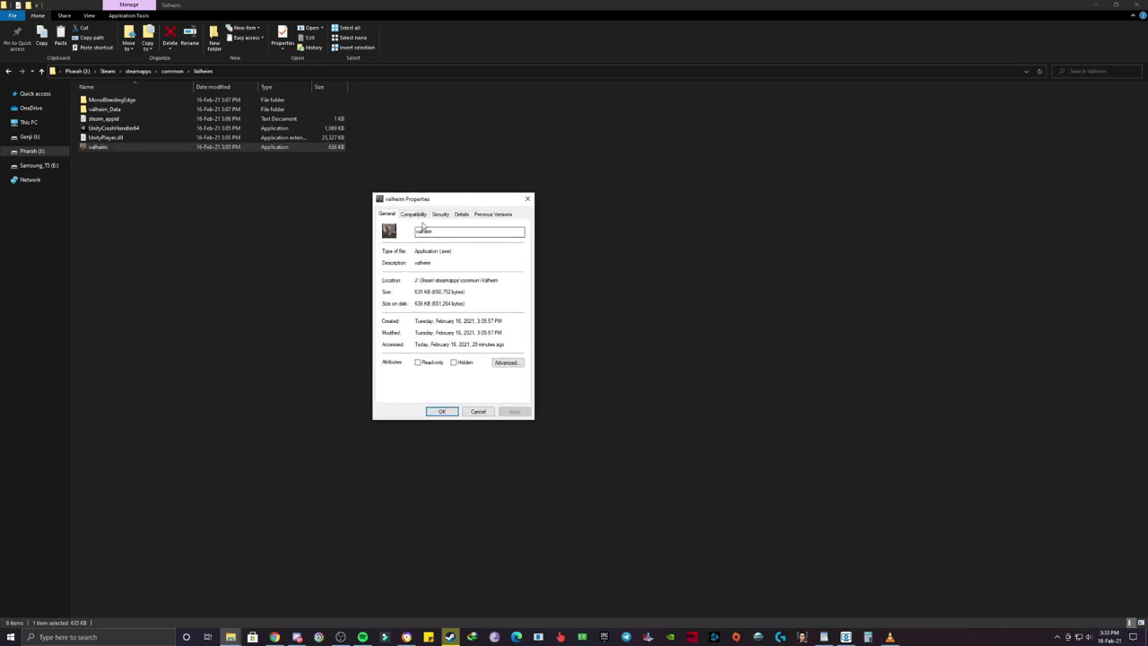
left_click(414, 214)
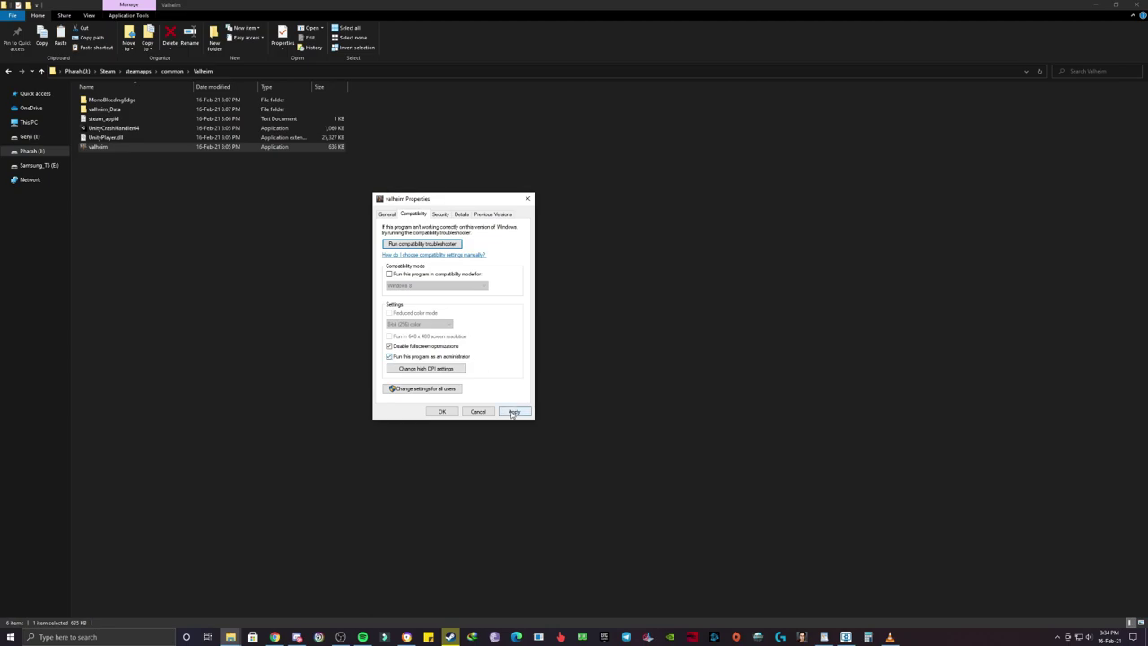
left_click(442, 411)
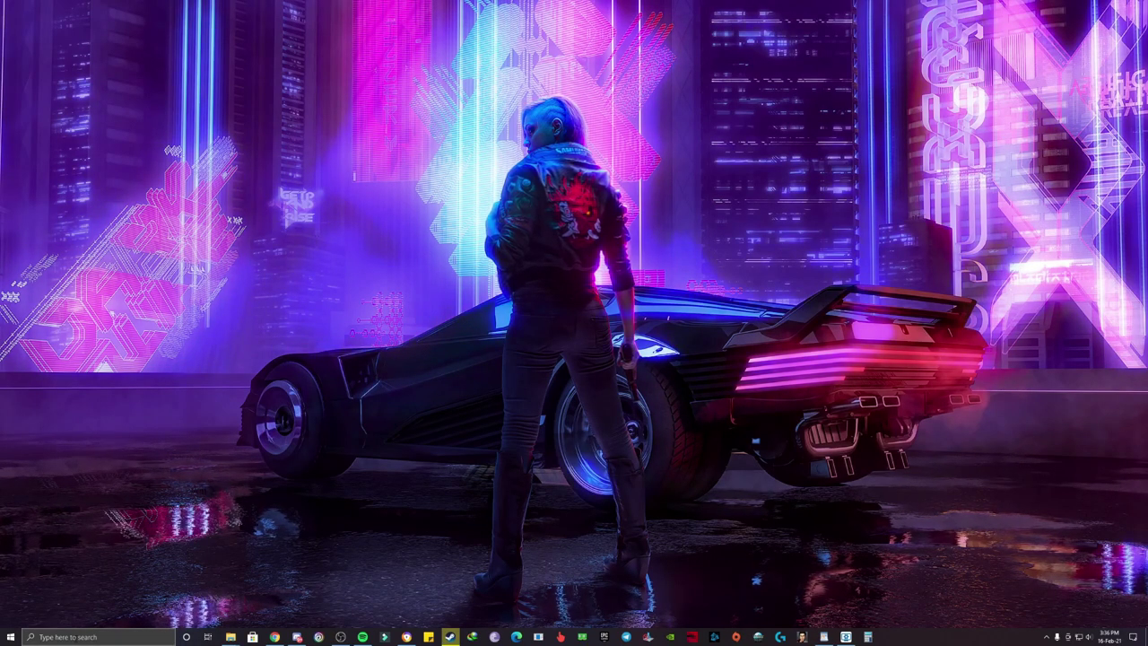
Step: Find Game bar settings through search and switch clip and screenshot recording Off
left_click(74, 637)
type("game bar")
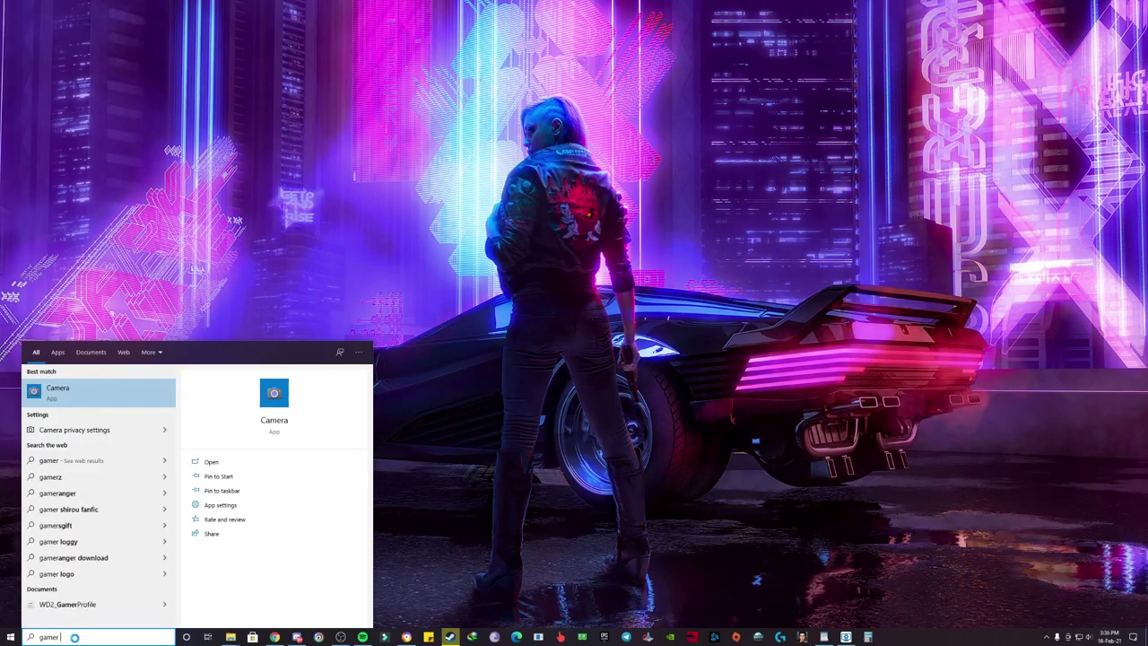
type(" se")
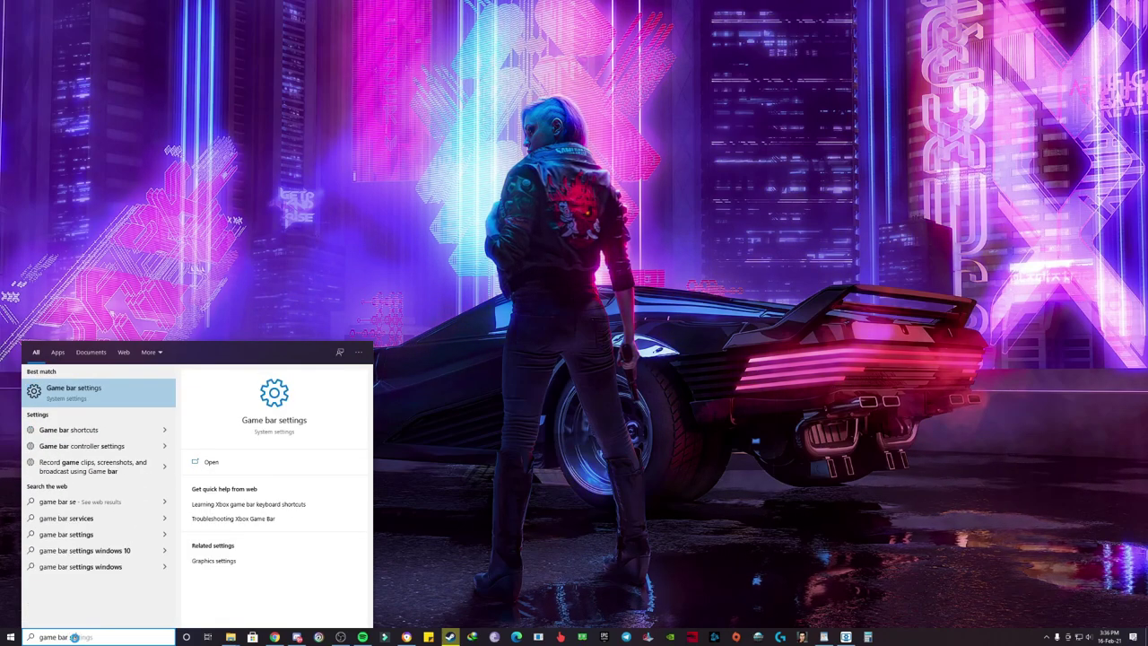
key("Return")
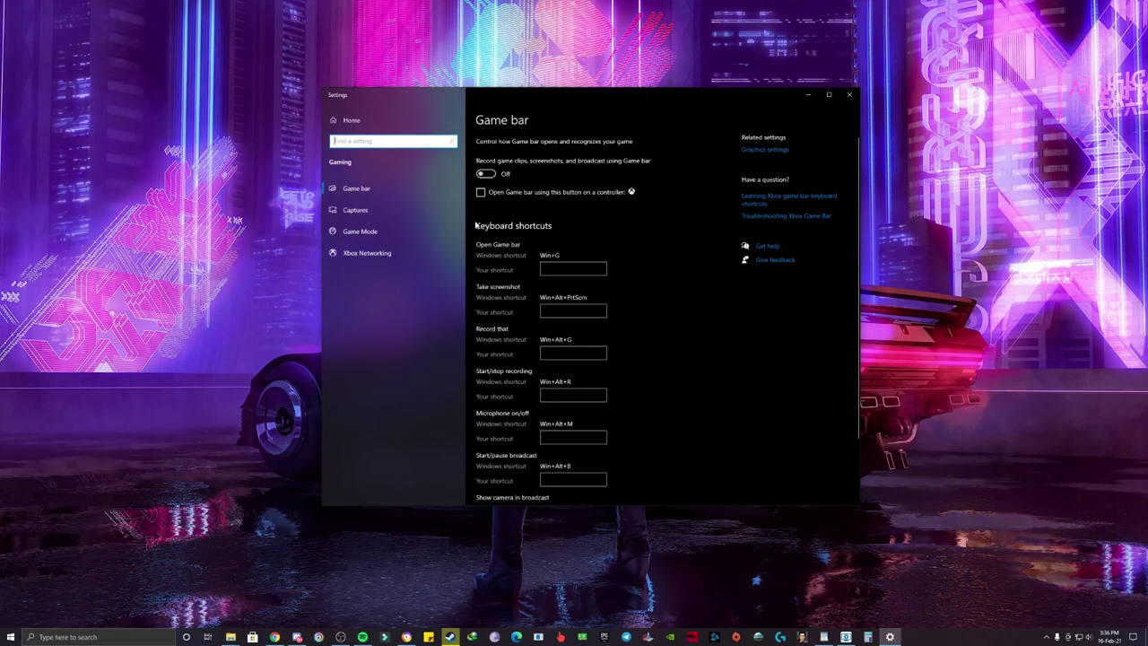
left_click(486, 174)
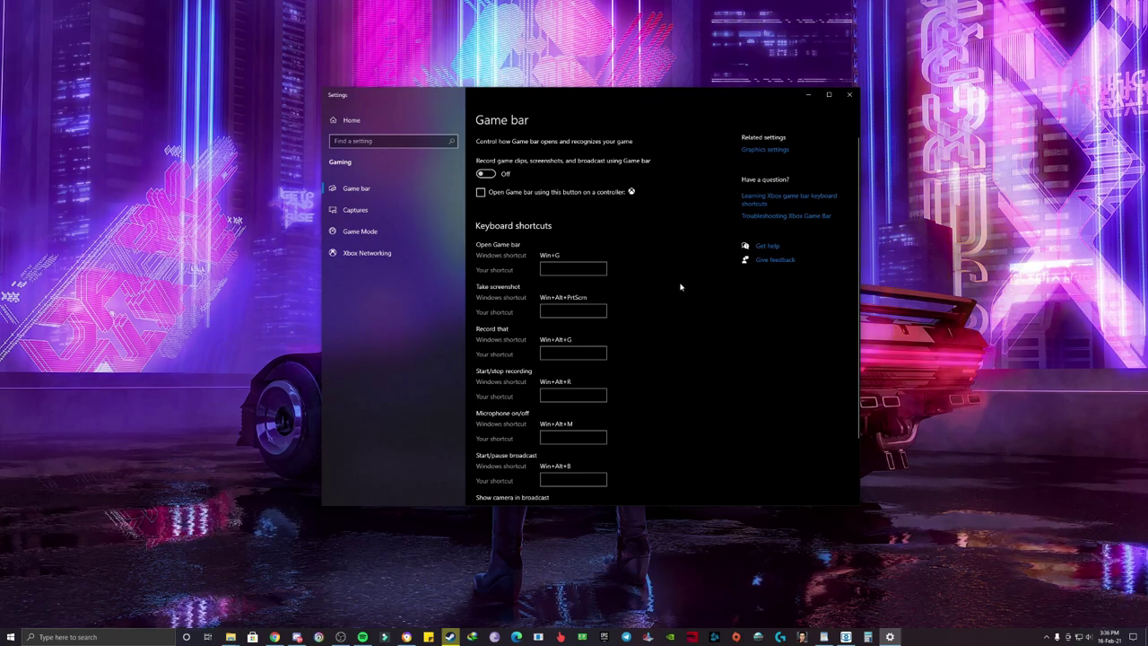
left_click(849, 94)
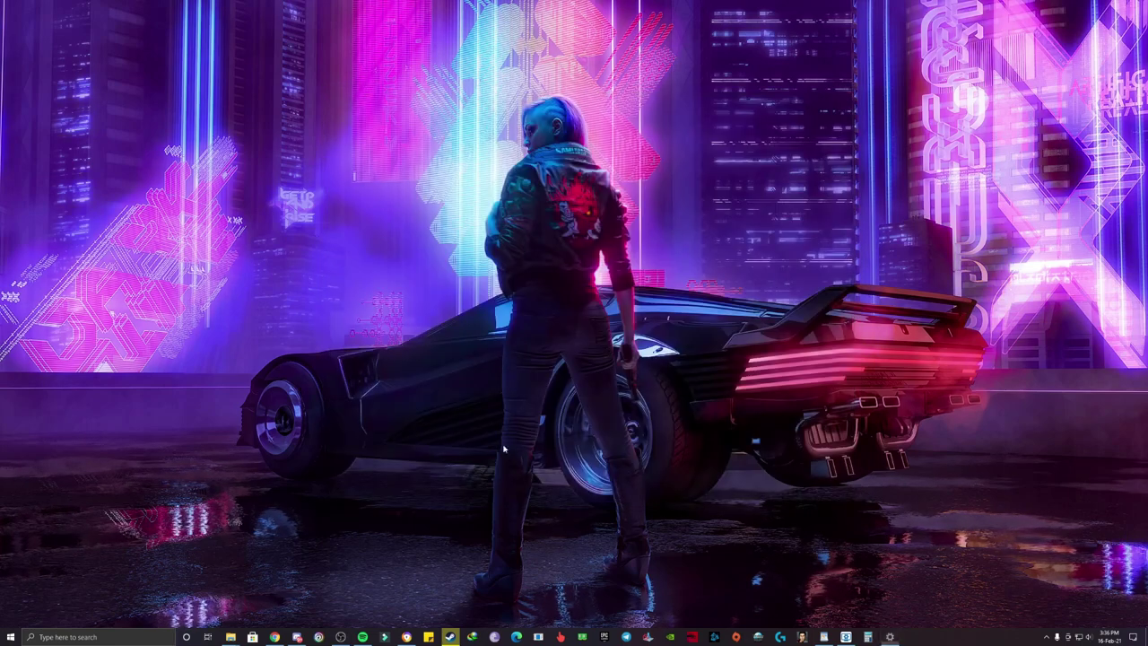
Step: Choose the Ultimate Performance plan under Power & sleep's additional power settings
left_click(99, 635)
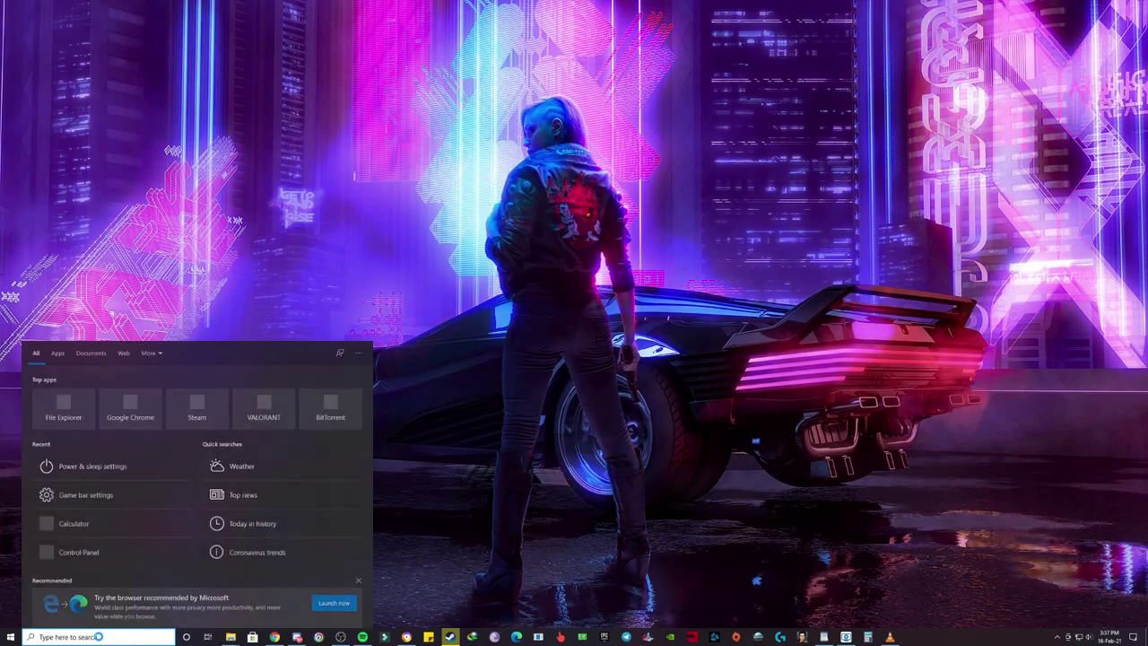
type("pow")
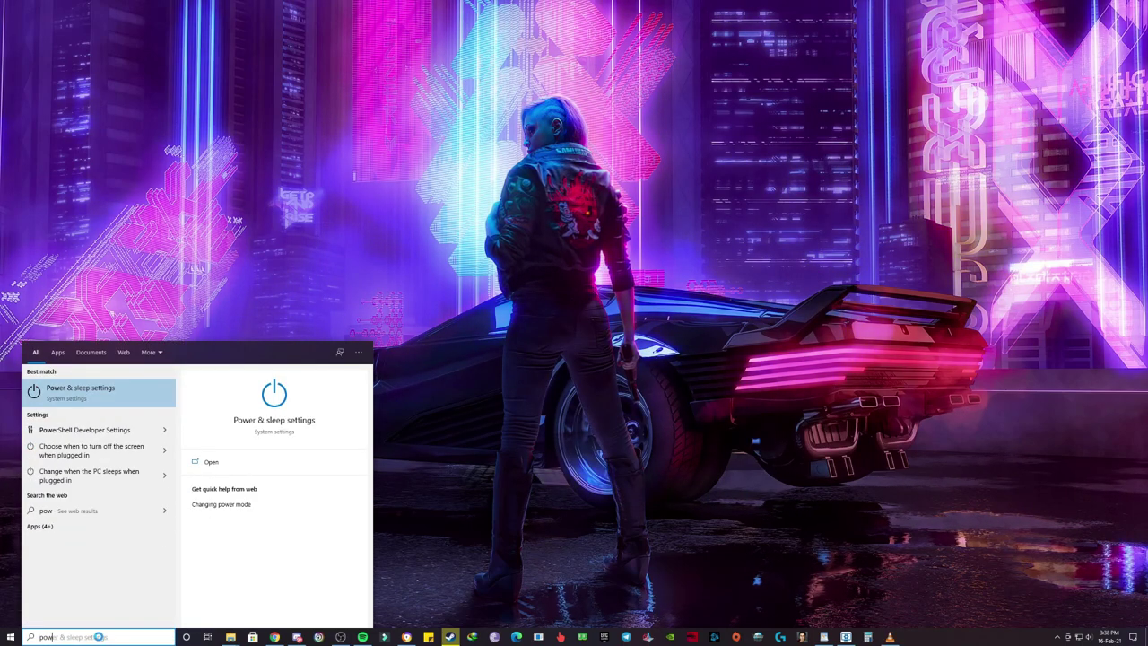
left_click(81, 392)
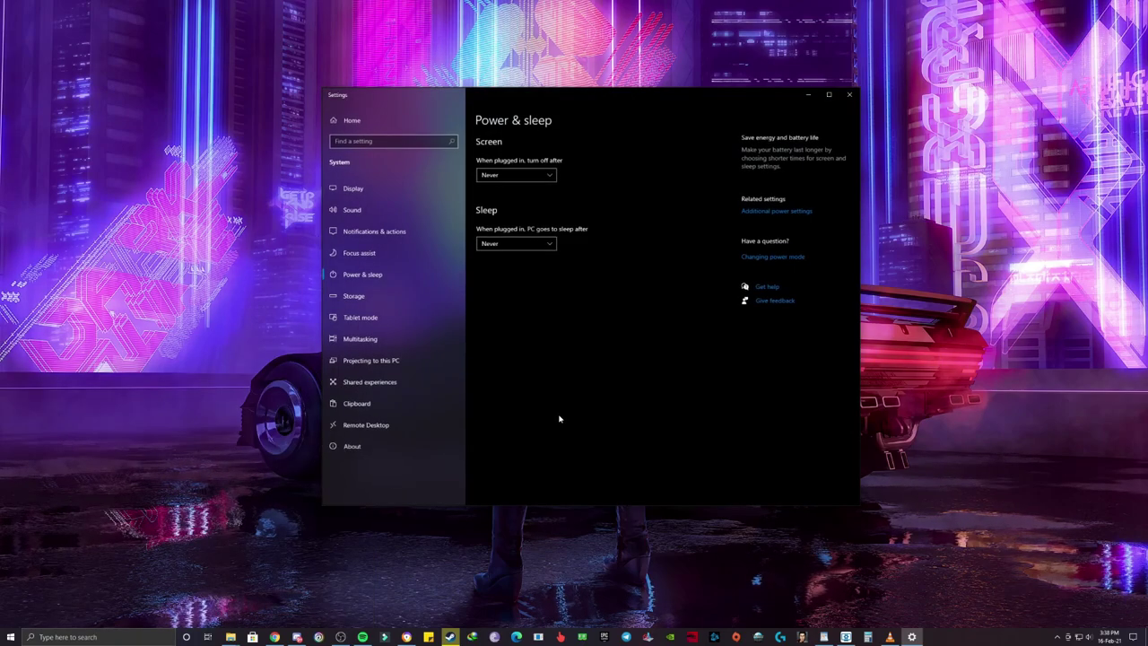
left_click(801, 211)
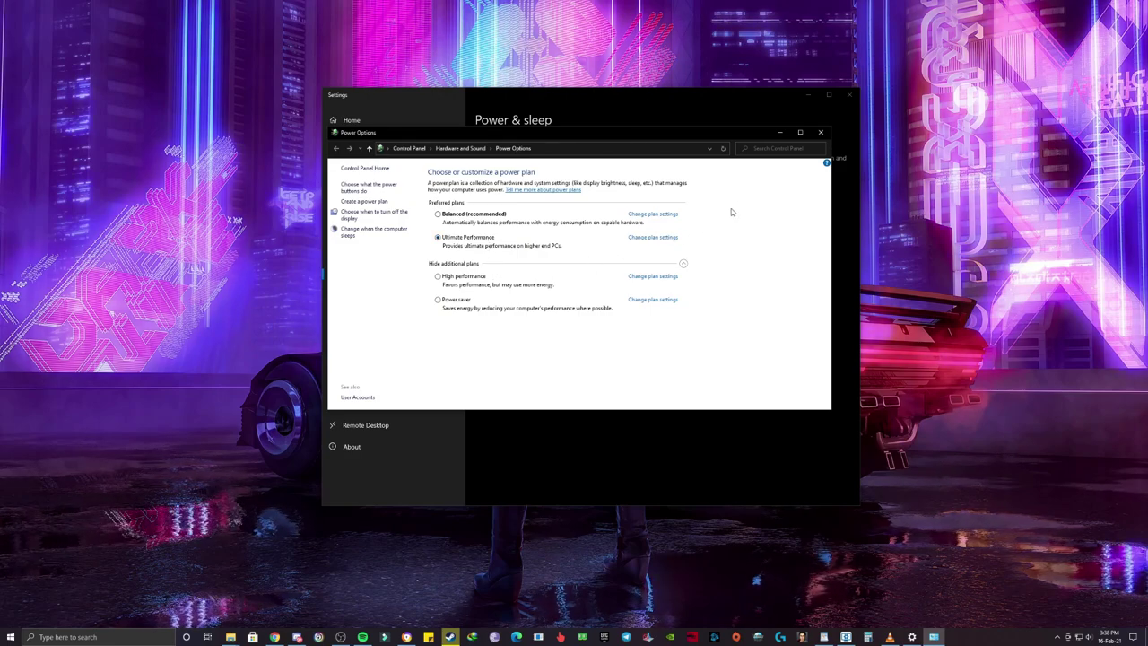
left_click(820, 132)
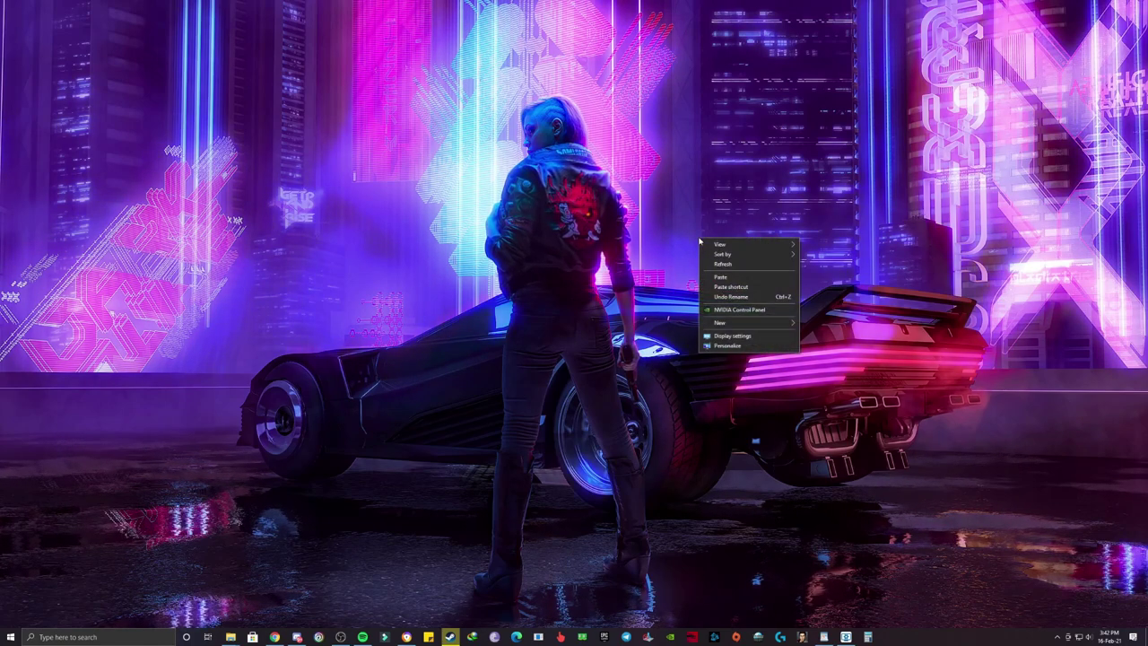
Step: Open NVIDIA Control Panel's Manage 3D Settings on the Program Settings tab for the Steam game
left_click(737, 309)
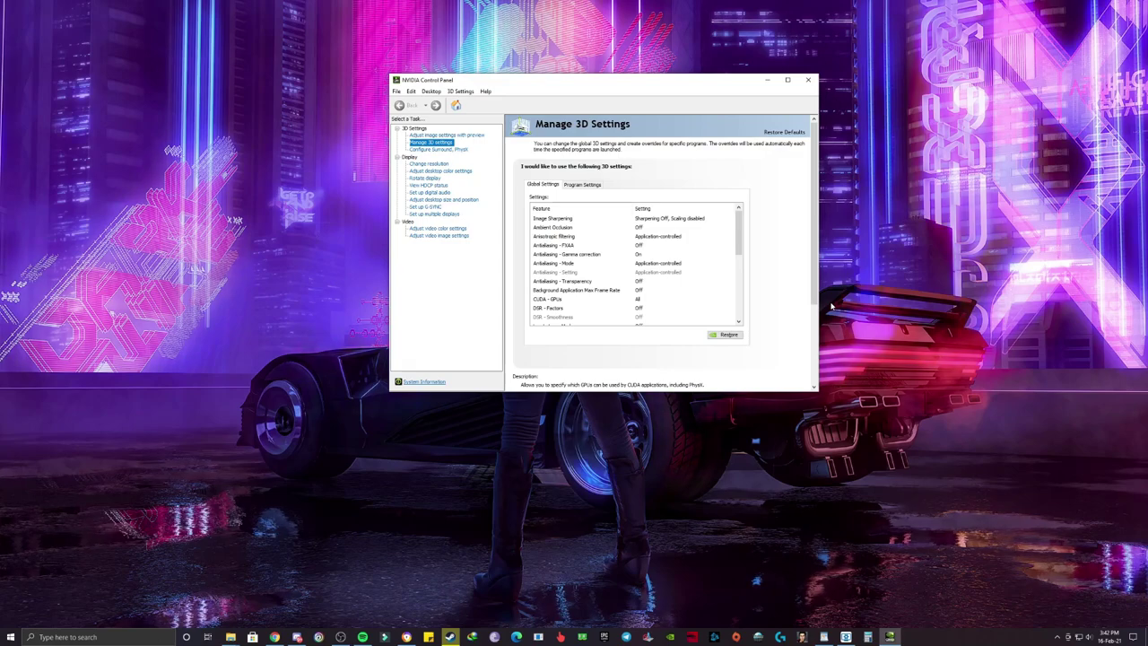
left_click(584, 184)
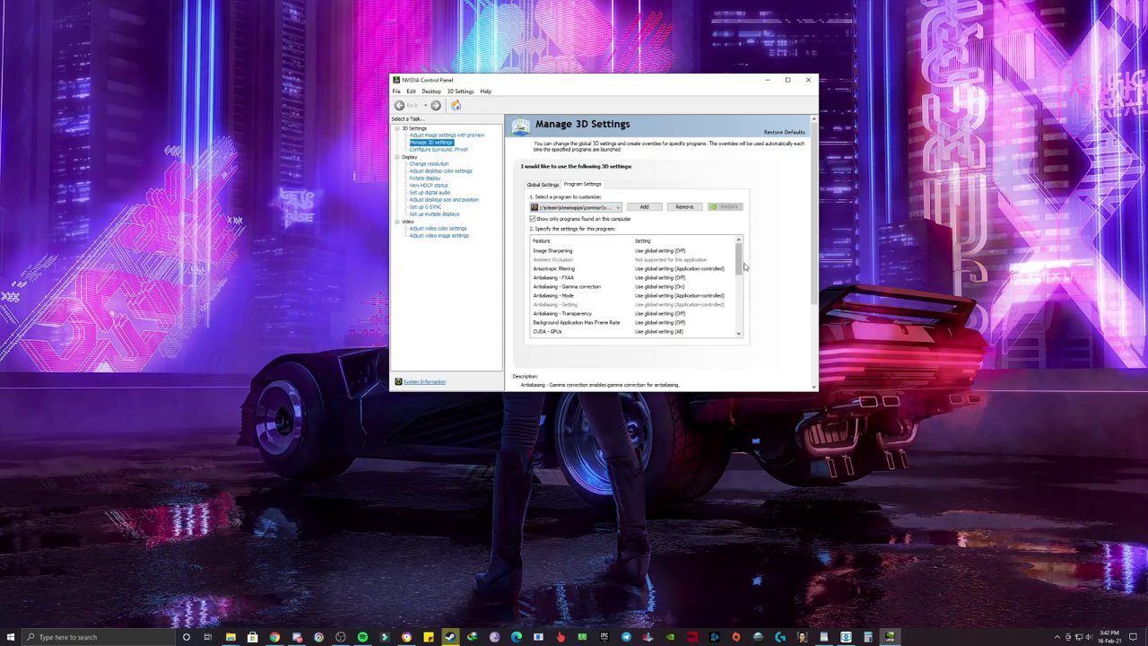
Step: Give the game OpenGL GPU GeForce RTX 3060 Ti, Prefer maximum performance and Highest available refresh
left_click_drag(739, 265, 738, 296)
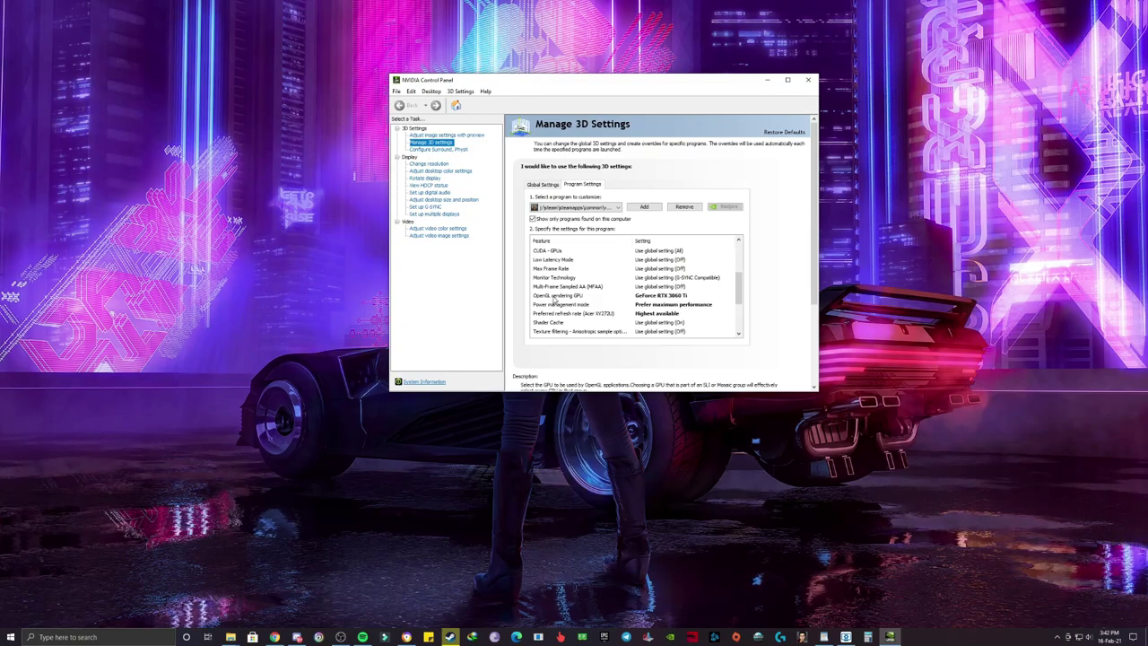
left_click(666, 298)
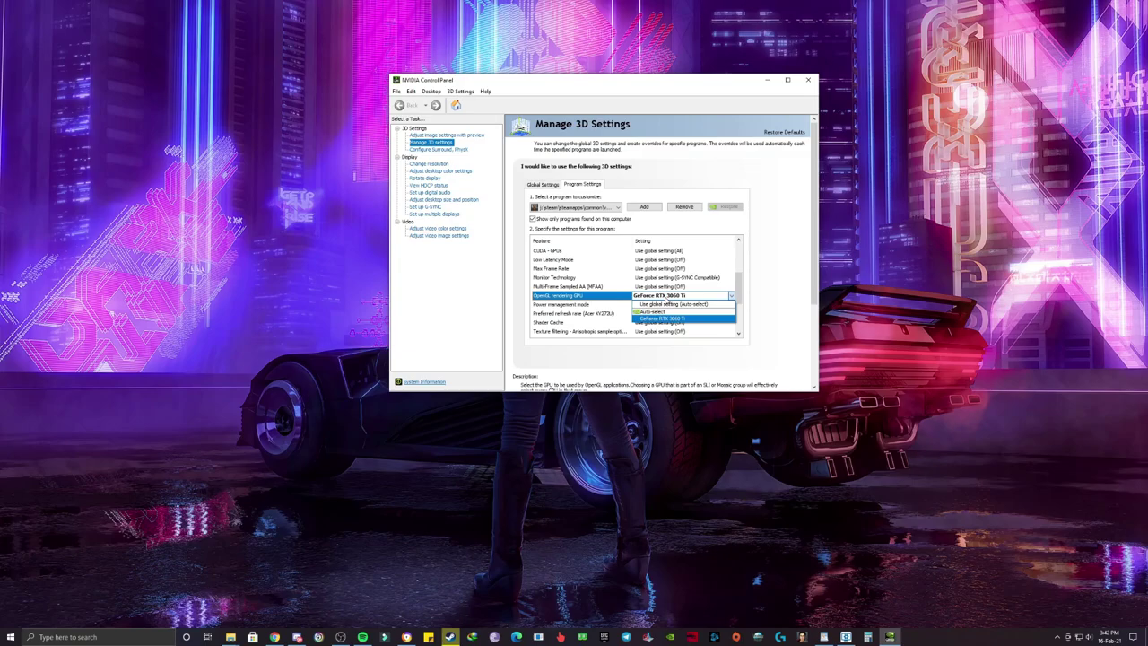
left_click(662, 321)
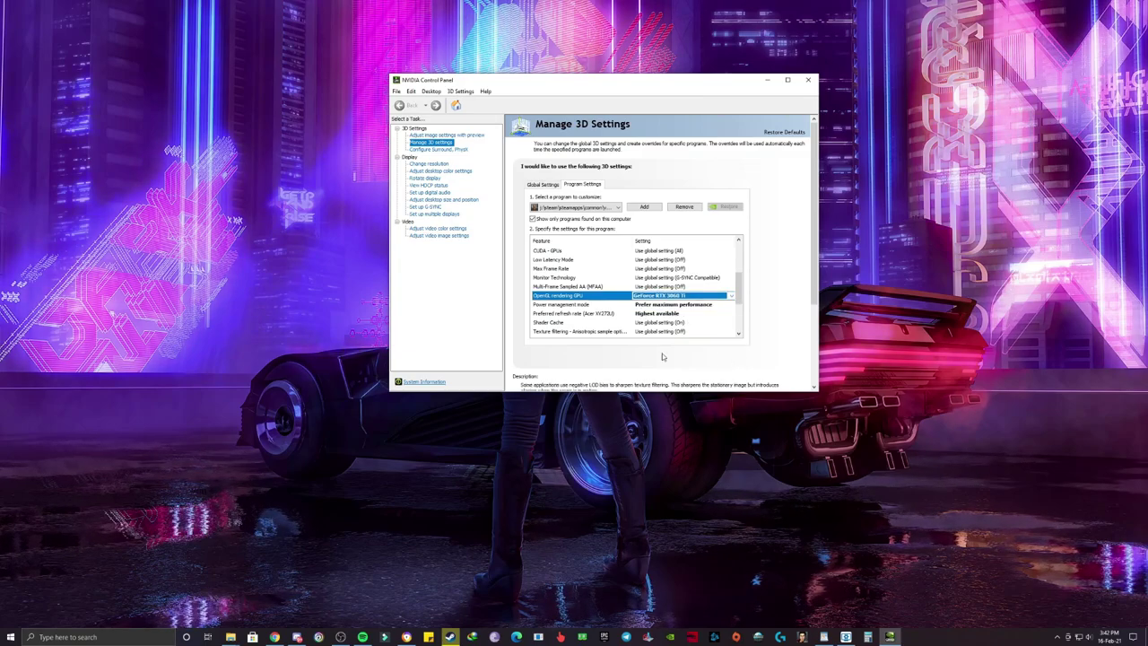
left_click(673, 304)
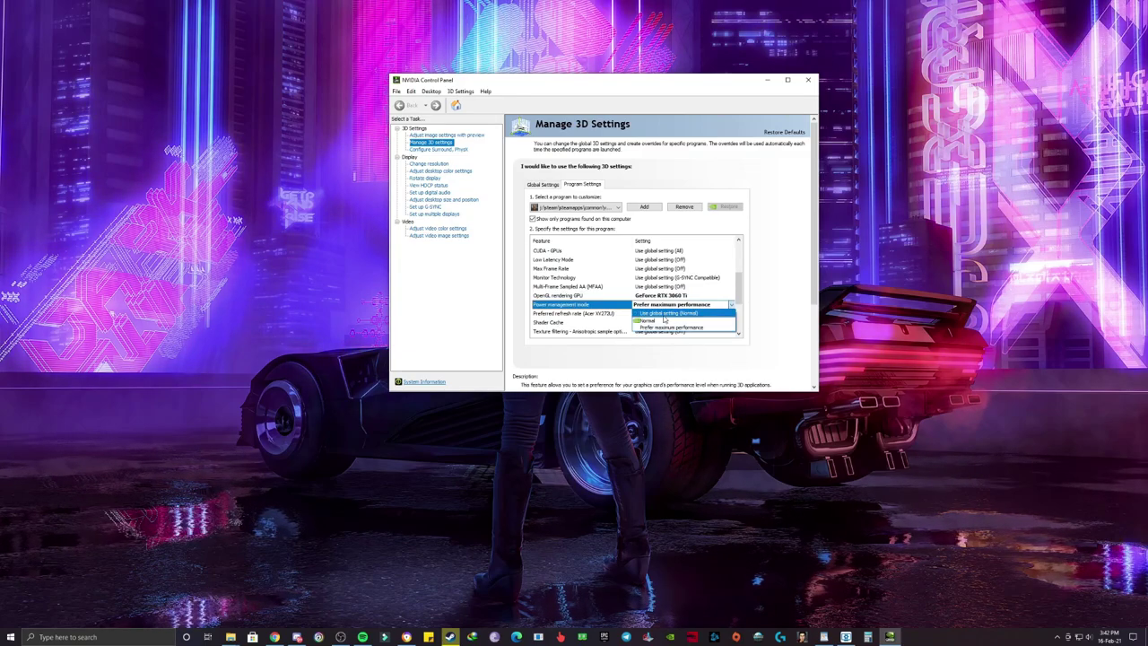
left_click(713, 334)
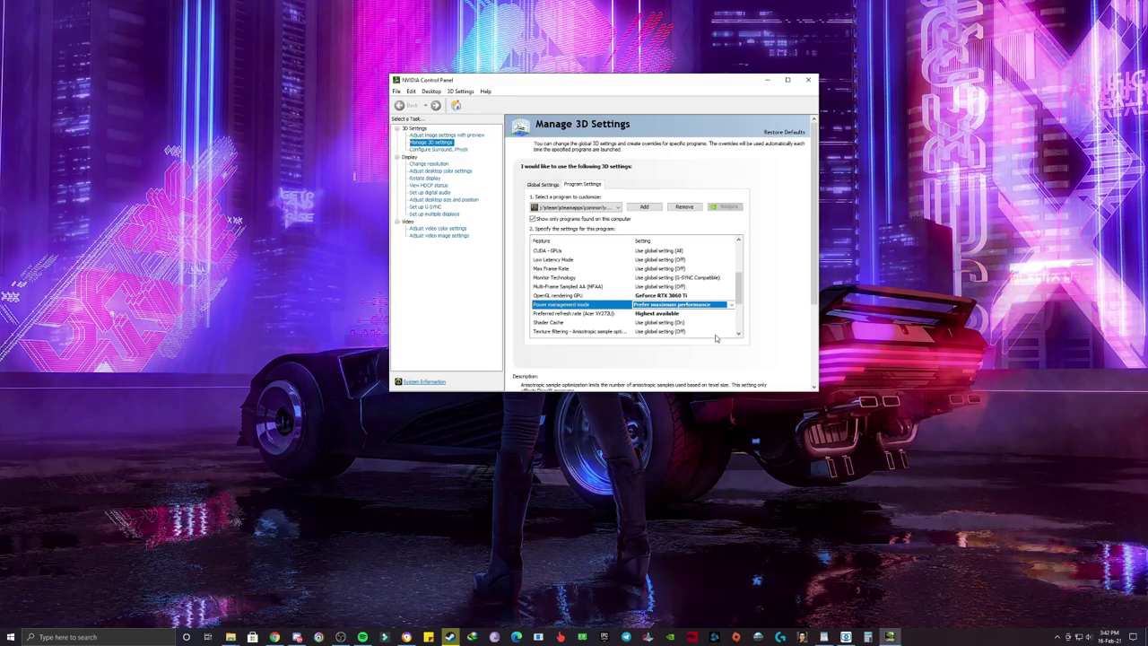
left_click(664, 313)
left_click(681, 313)
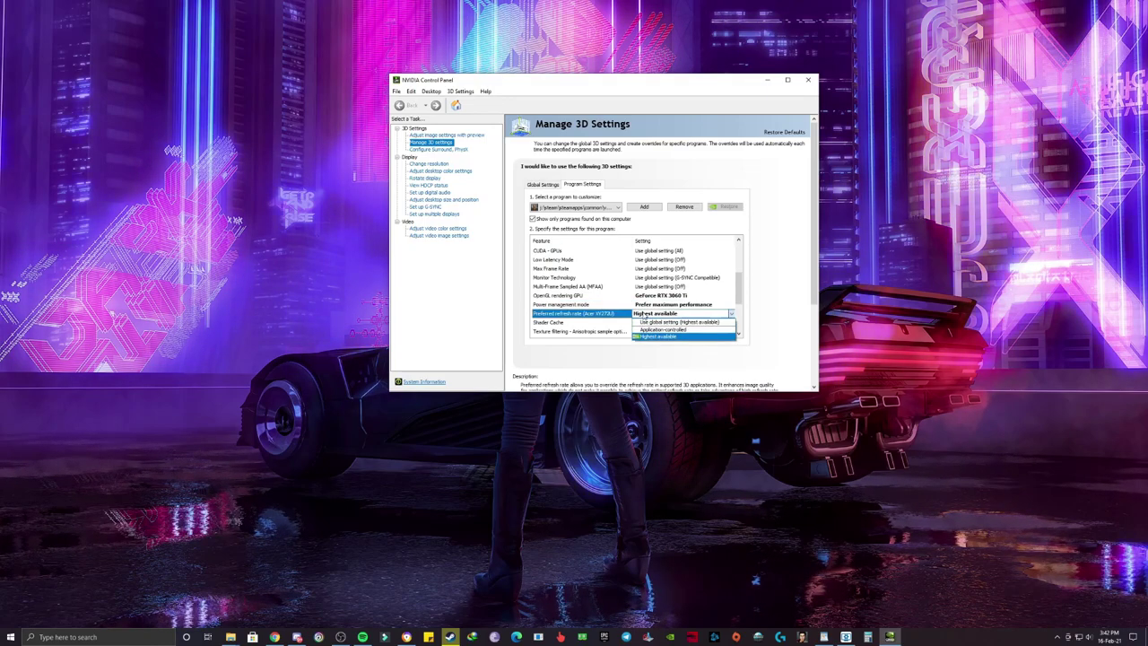
left_click(649, 336)
scroll(739, 332, "down", 3)
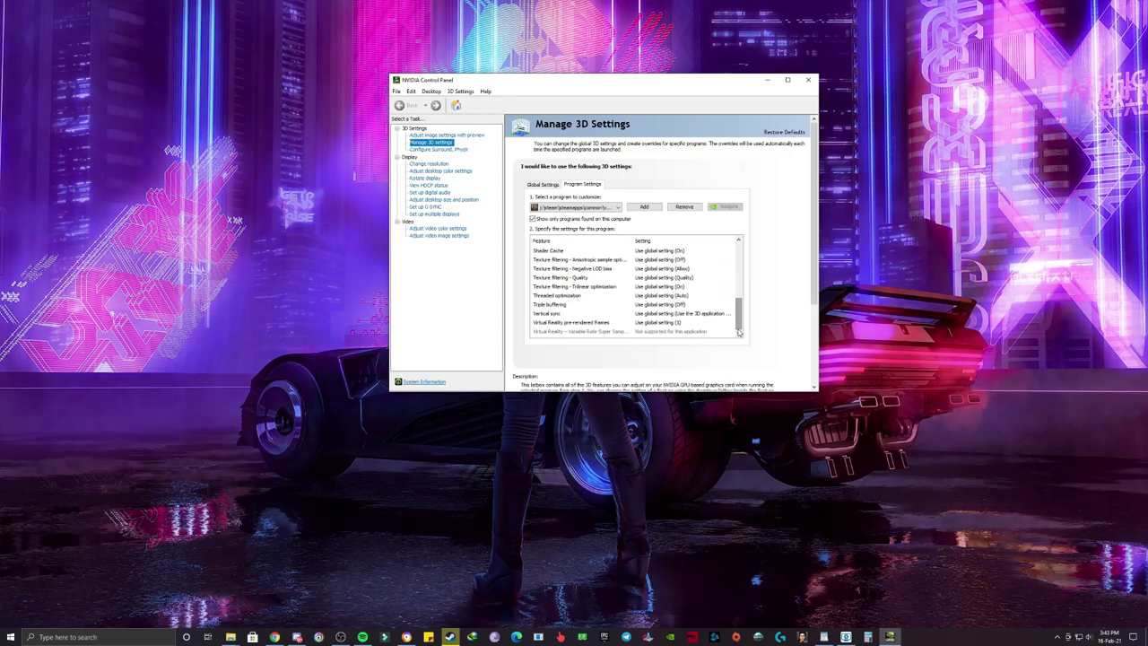
Step: Exit the NVIDIA Control Panel, returning to the neon city desktop
left_click(808, 80)
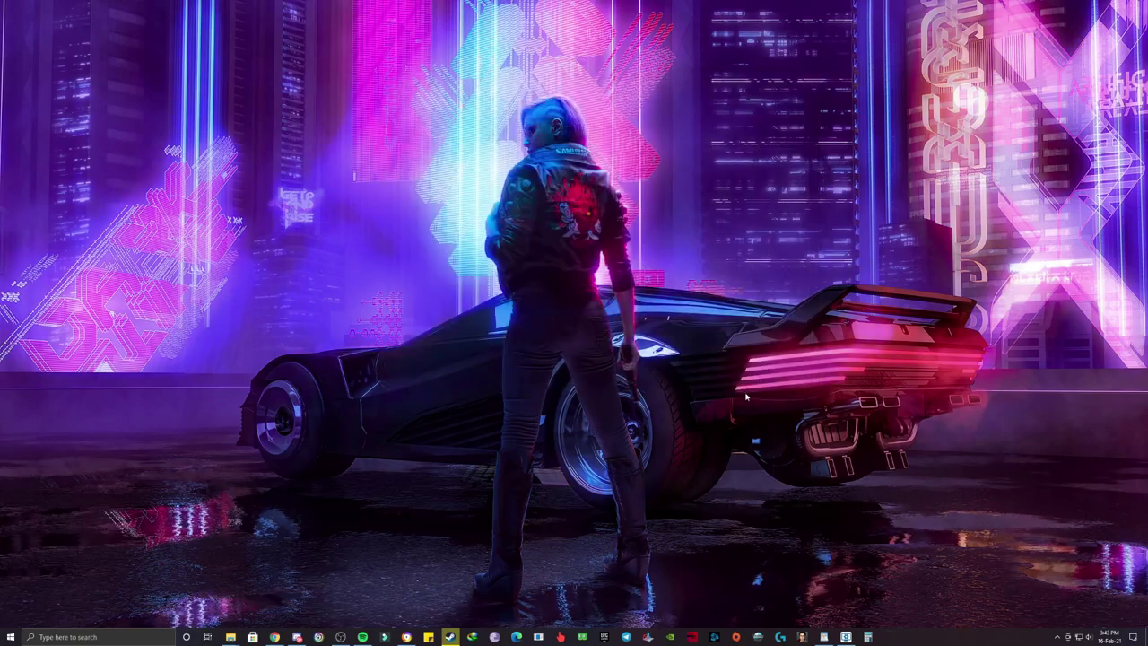